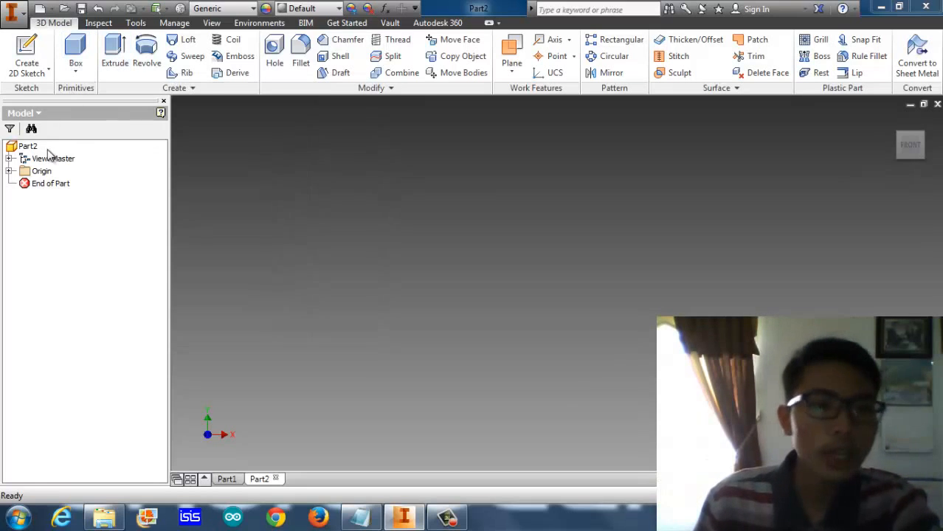
- Start a new sketch on the XY plane of the empty part
click(8, 171)
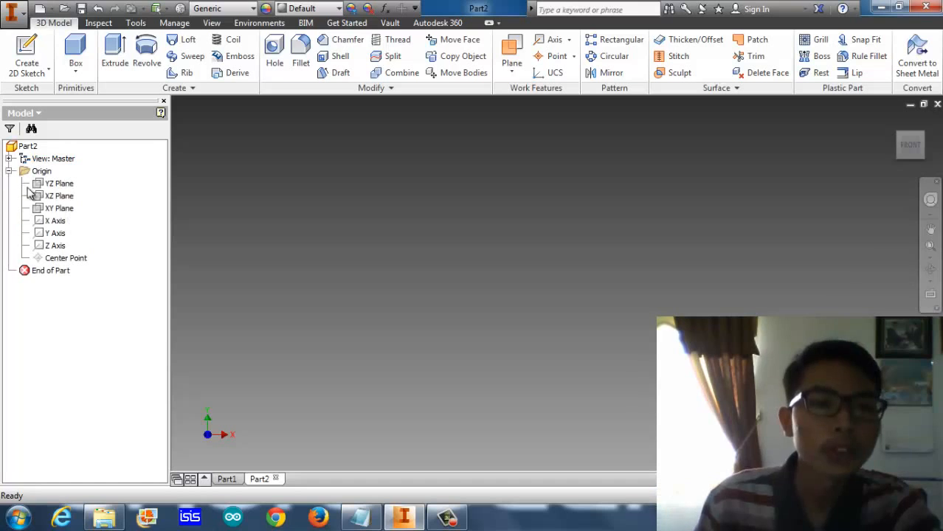
click(46, 209)
right_click(44, 211)
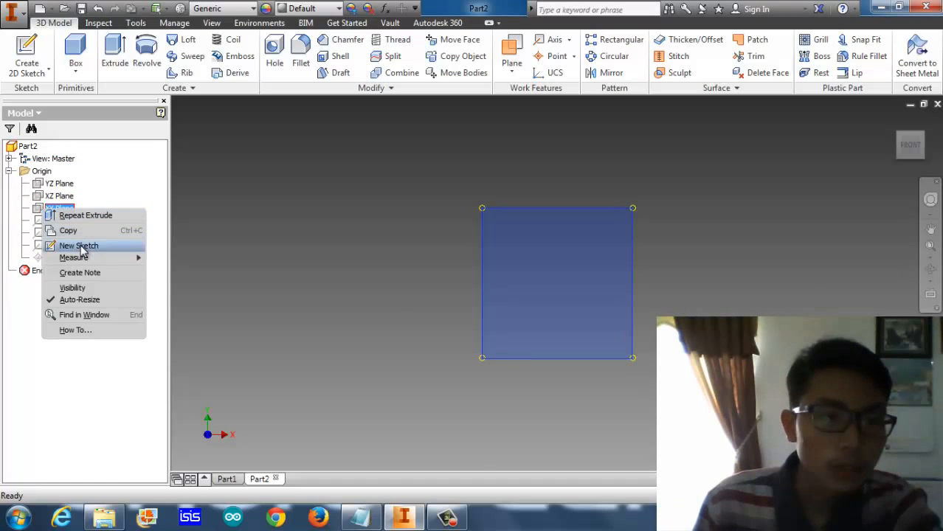
click(79, 246)
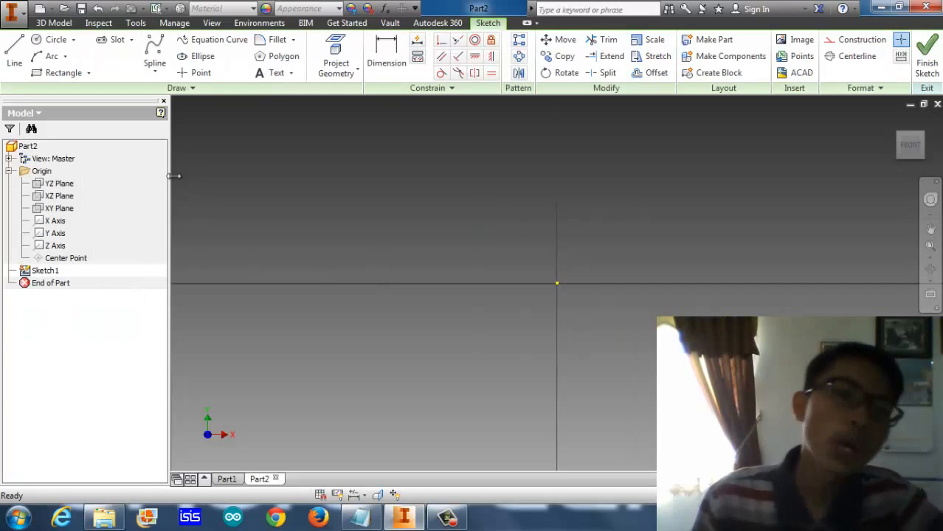
click(52, 39)
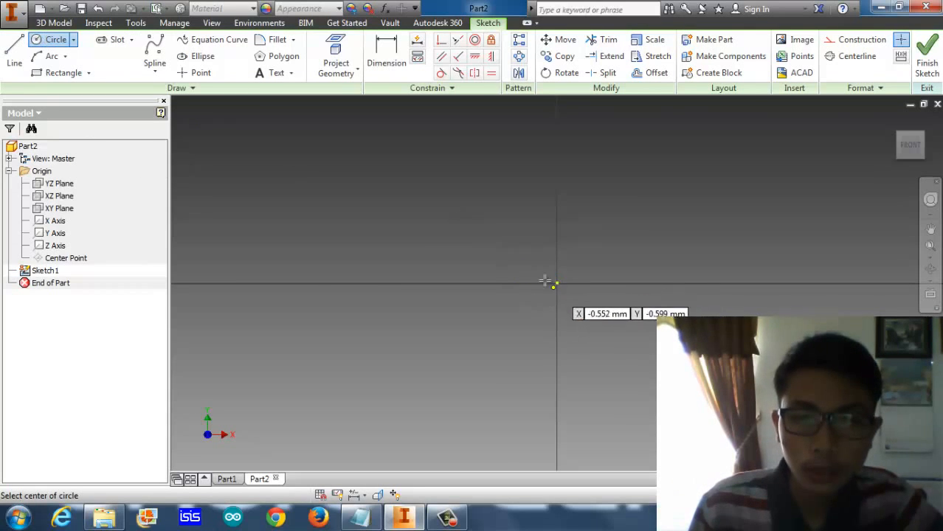
click(537, 270)
key(Escape)
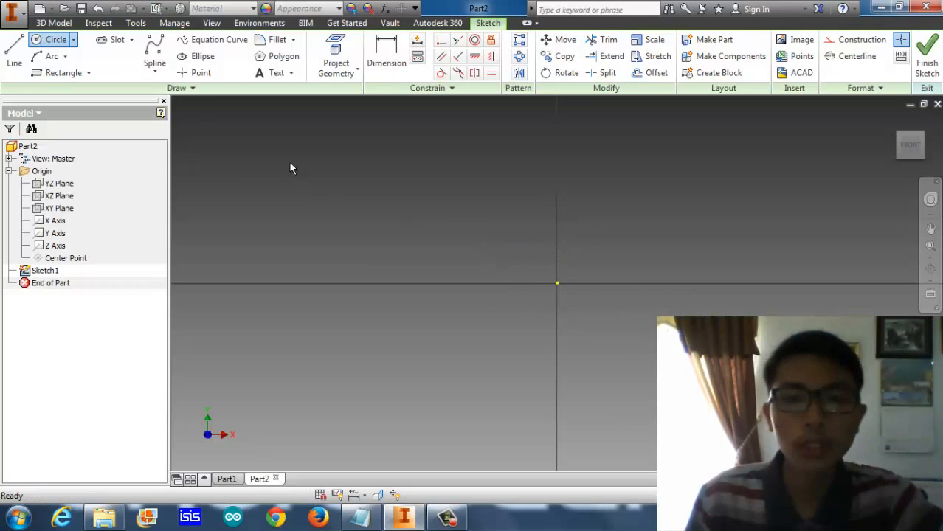
- Sketch a circle of 50 mm diameter centred on the origin and finish the sketch
click(53, 39)
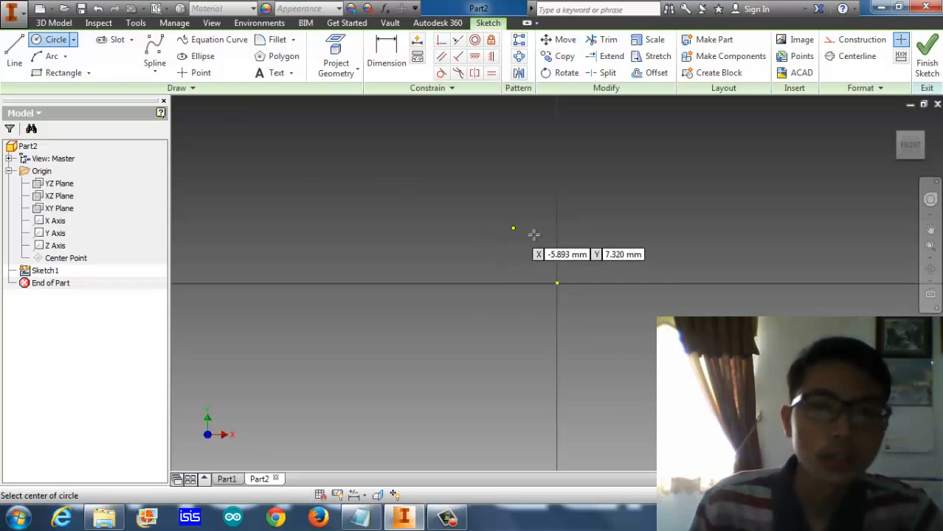
click(558, 284)
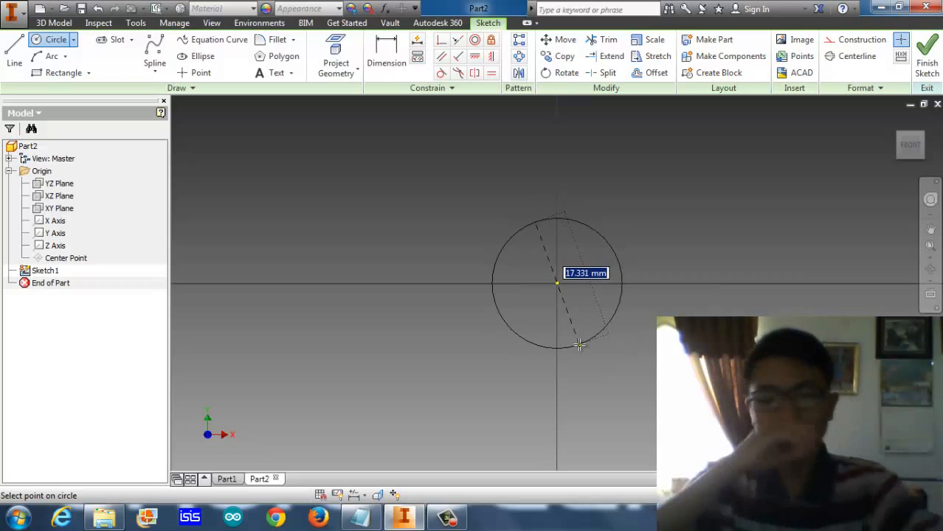
text(50)
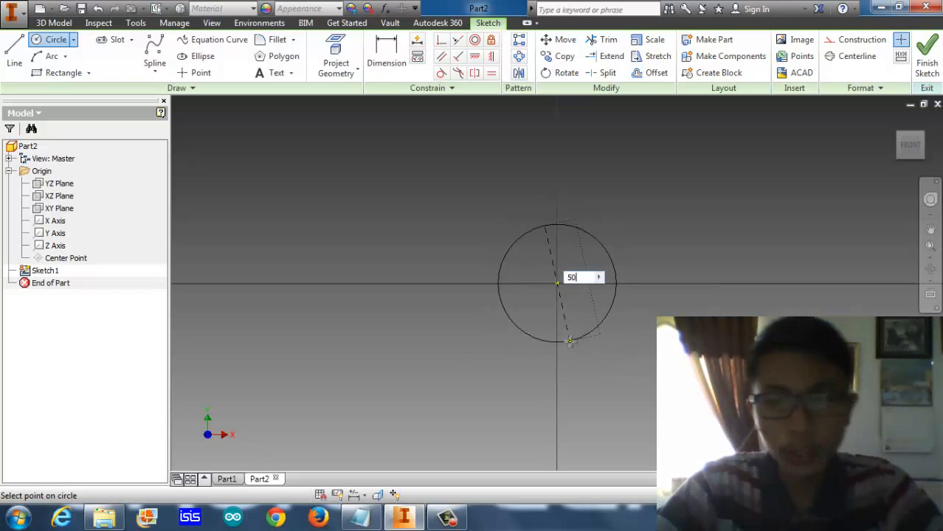
key(Return)
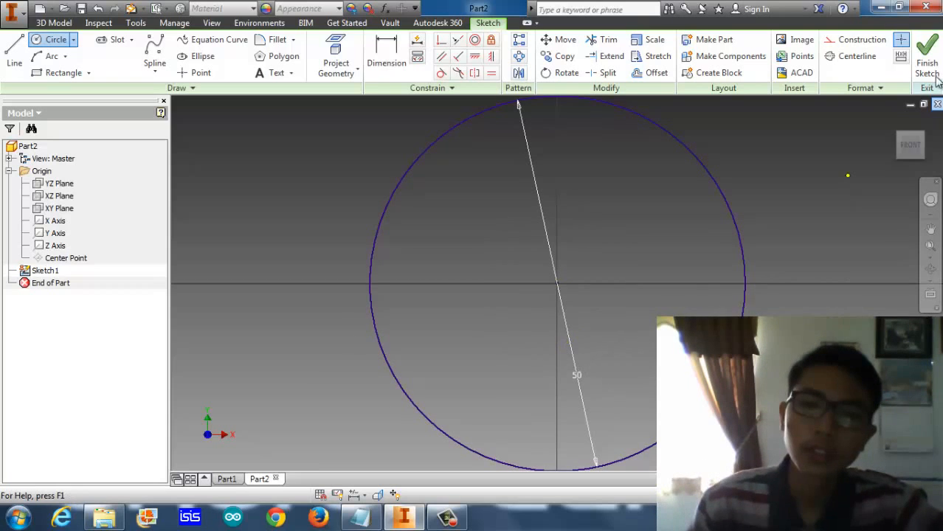
scroll(840, 149, down, 2)
scroll(748, 206, up, 4)
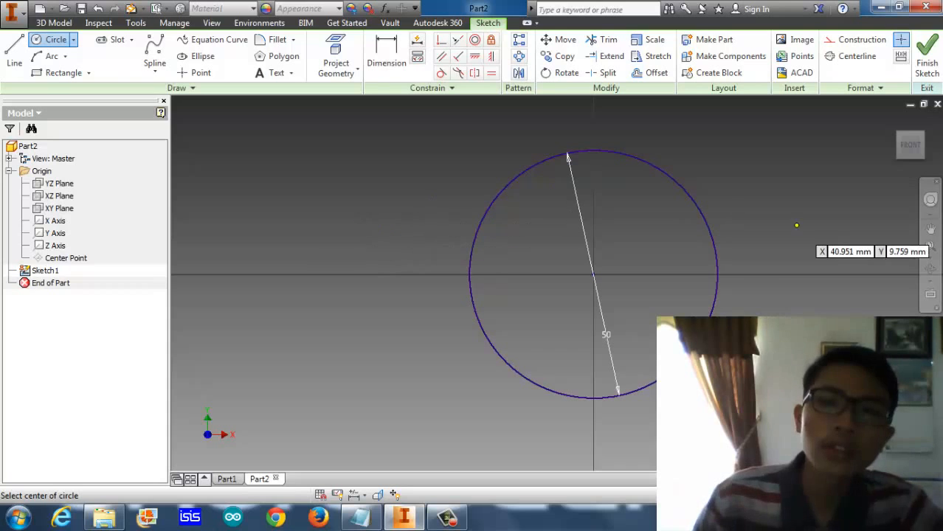
click(925, 68)
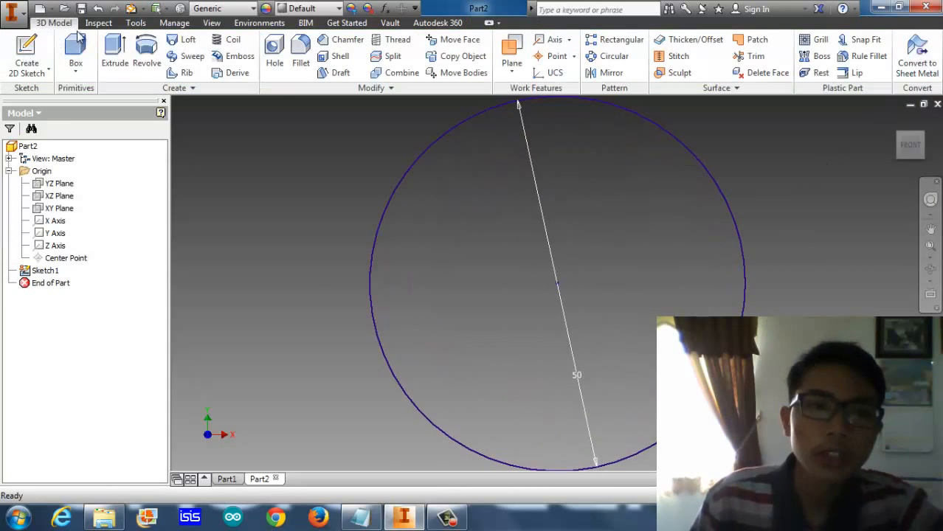
- Start an Extrude of the circular profile with Distance as its extent
click(111, 53)
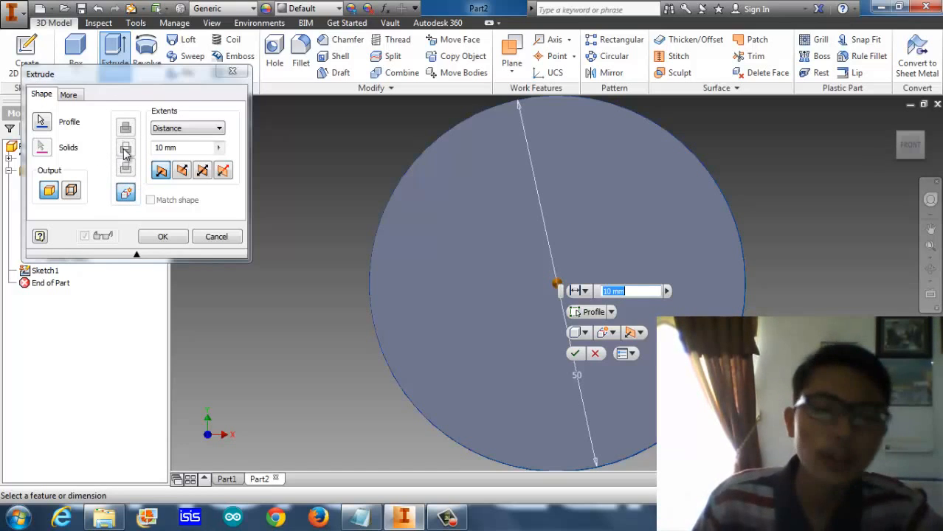
click(209, 129)
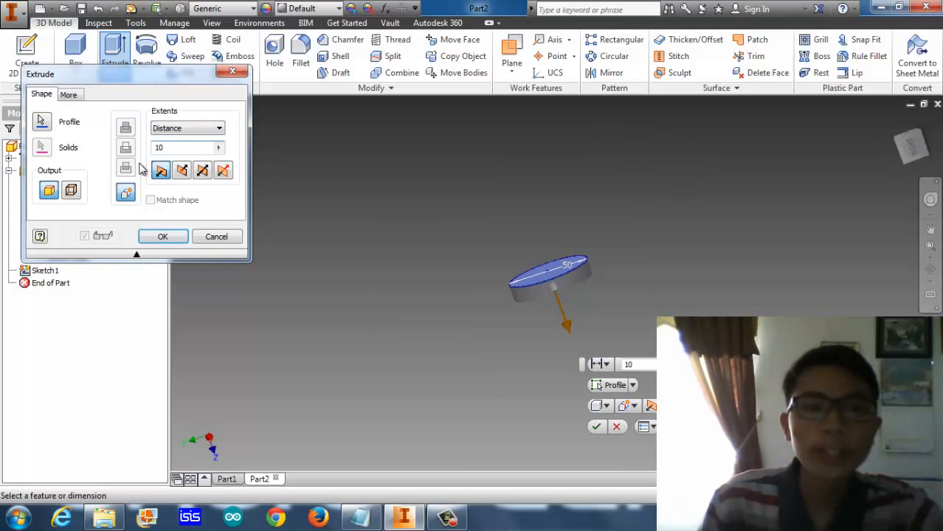
- Try the reversed, symmetric and asymmetric extrusion directions, and return to the default direction
click(182, 171)
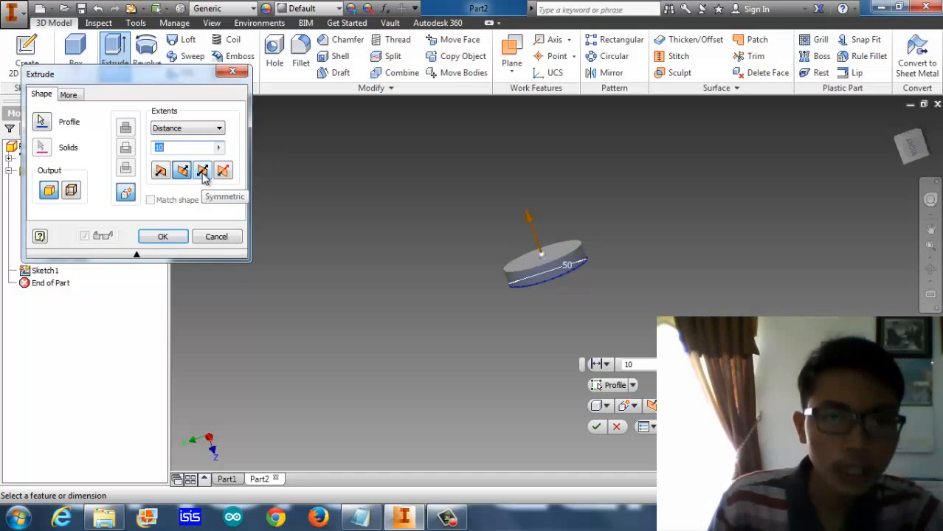
click(203, 172)
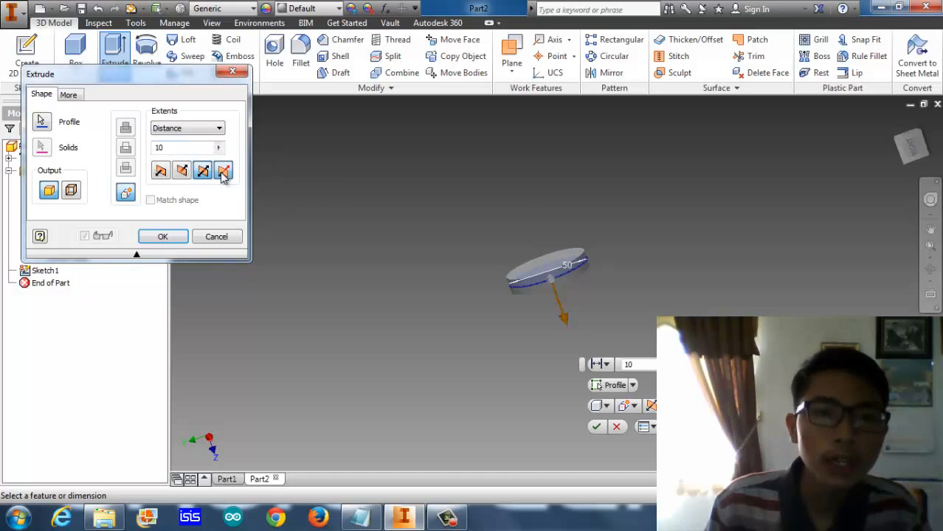
click(224, 171)
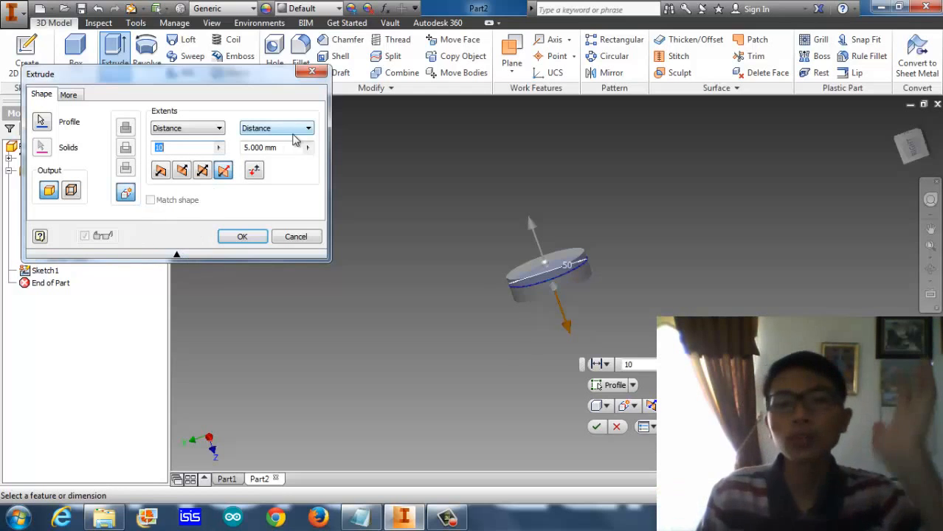
click(277, 148)
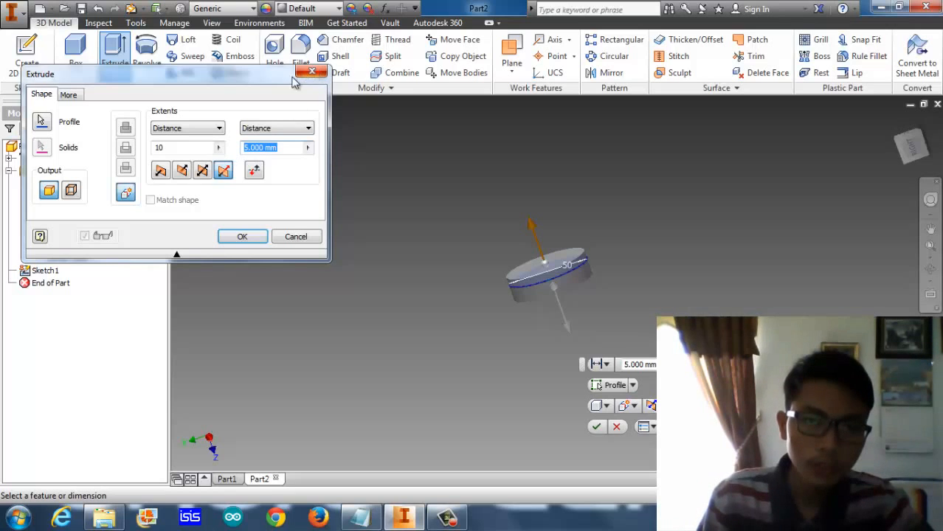
click(158, 177)
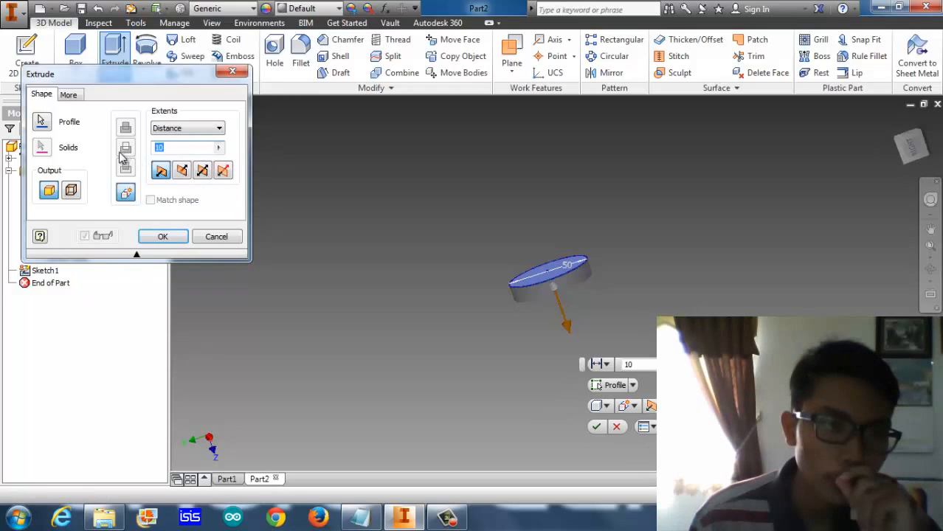
- Set the extrusion distance to 2 mm and create the disc
text(2)
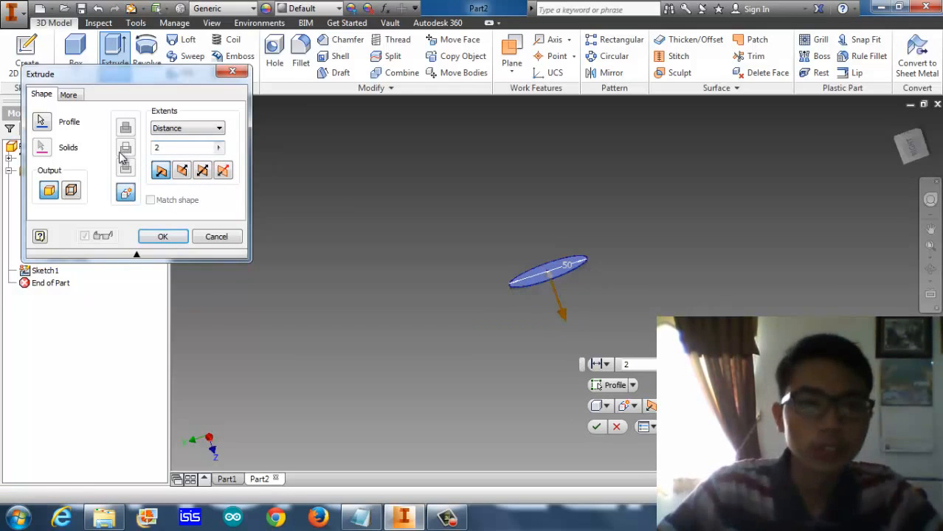
key(Return)
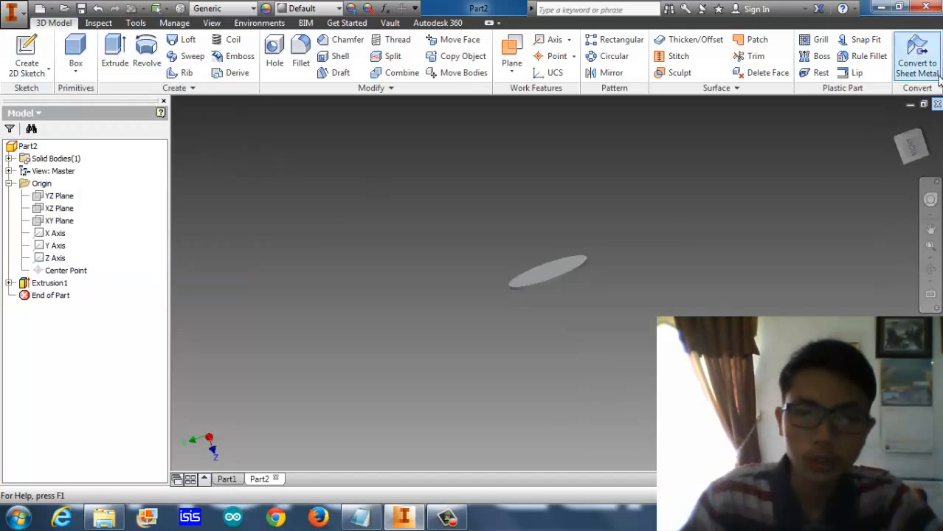
- Start a new sketch on the upper flat face of the disc
click(894, 123)
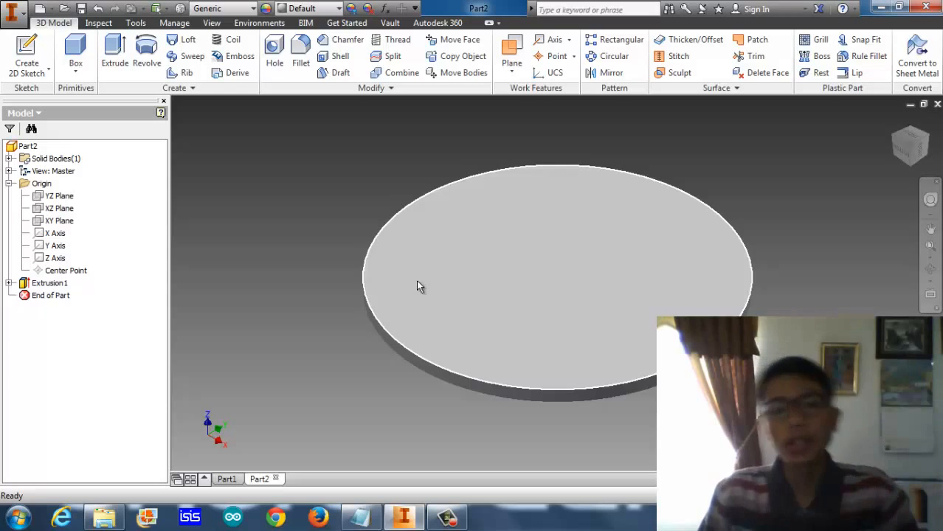
mouse_move(418, 286)
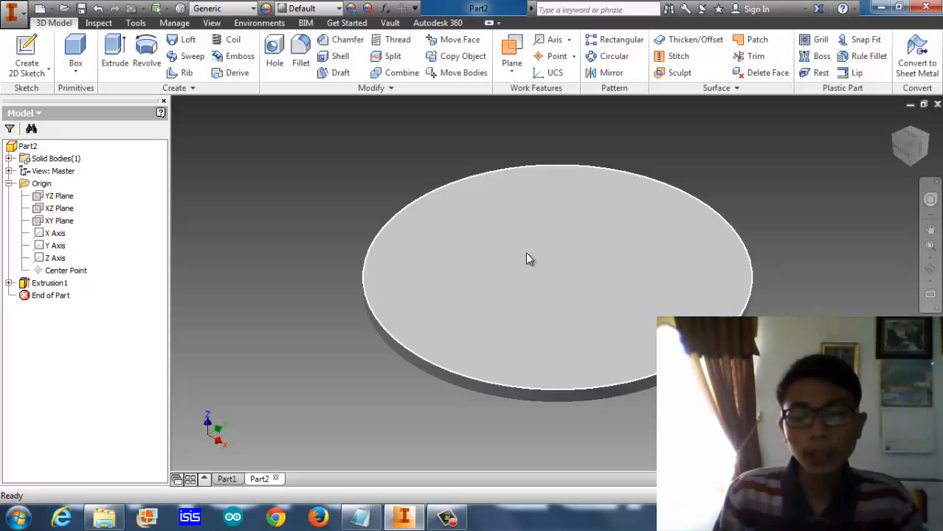
right_click(620, 236)
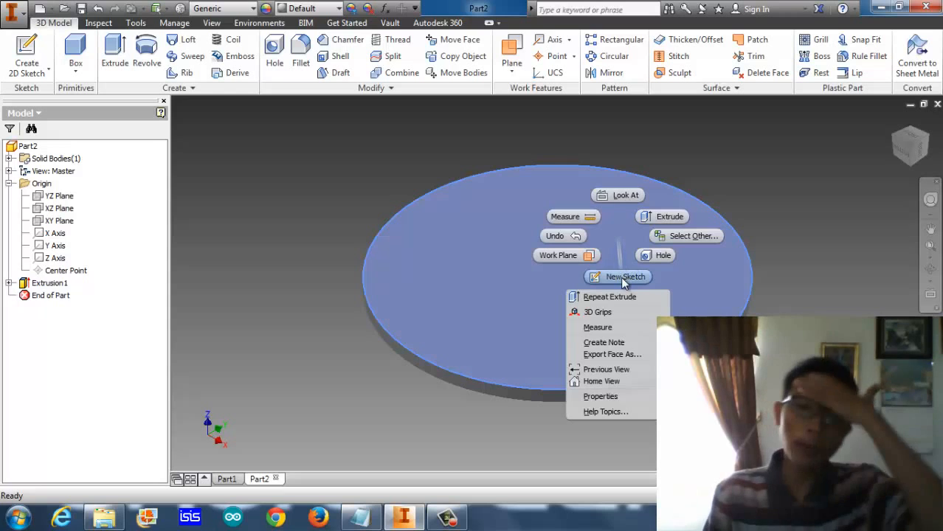
click(622, 277)
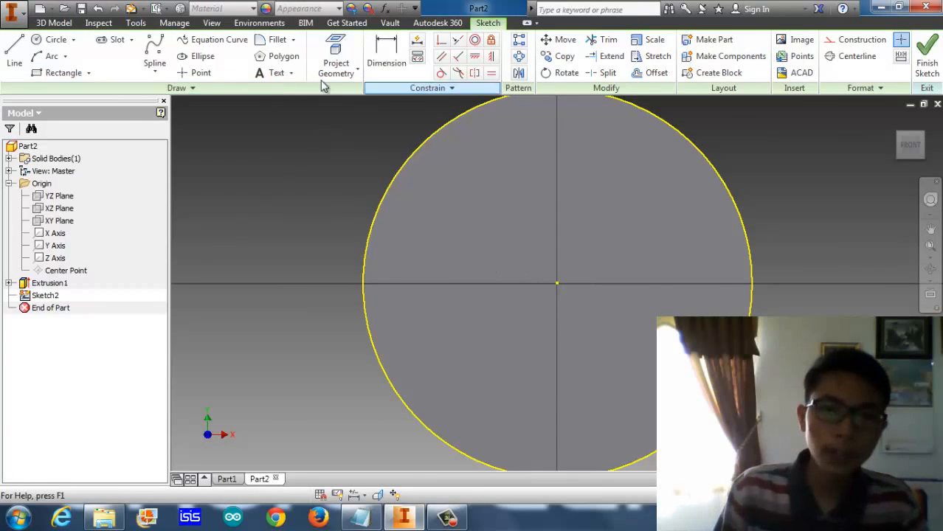
- Sketch a circle of 45 mm diameter concentric with the disc and finish the sketch
click(56, 39)
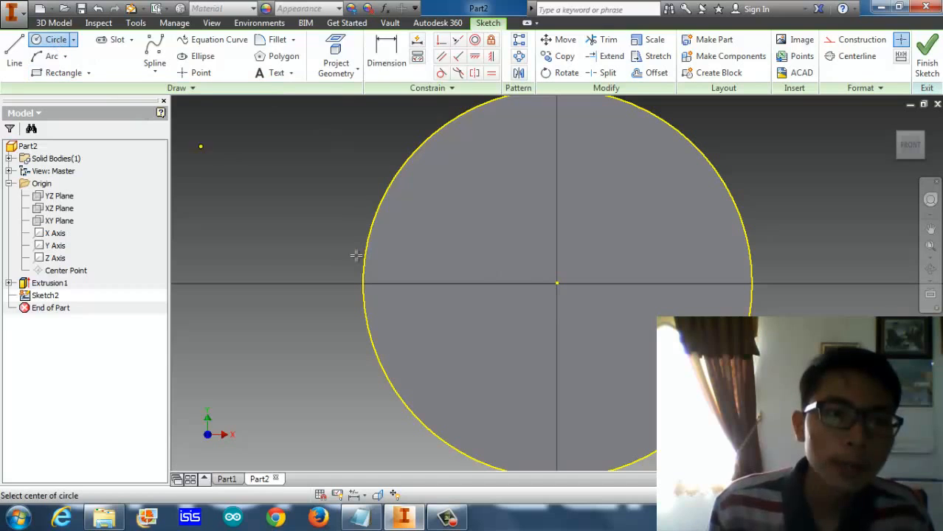
click(557, 284)
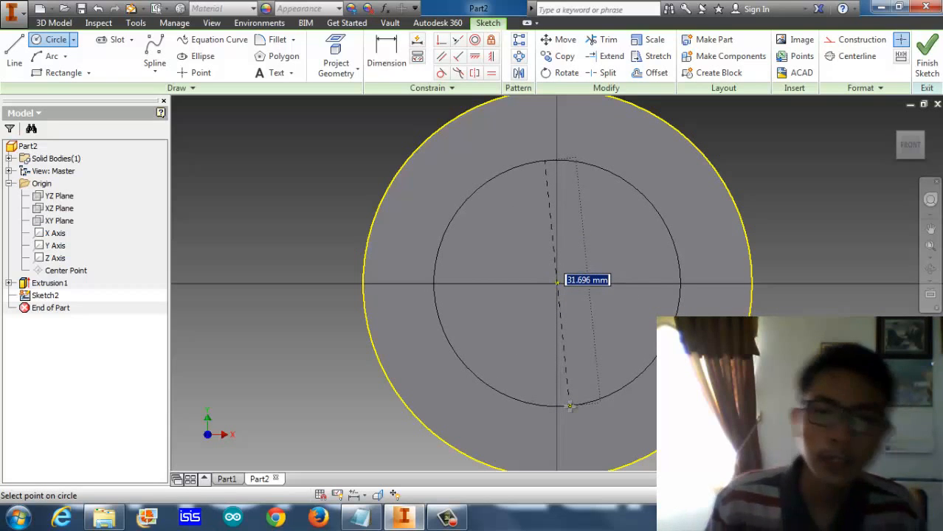
text(45)
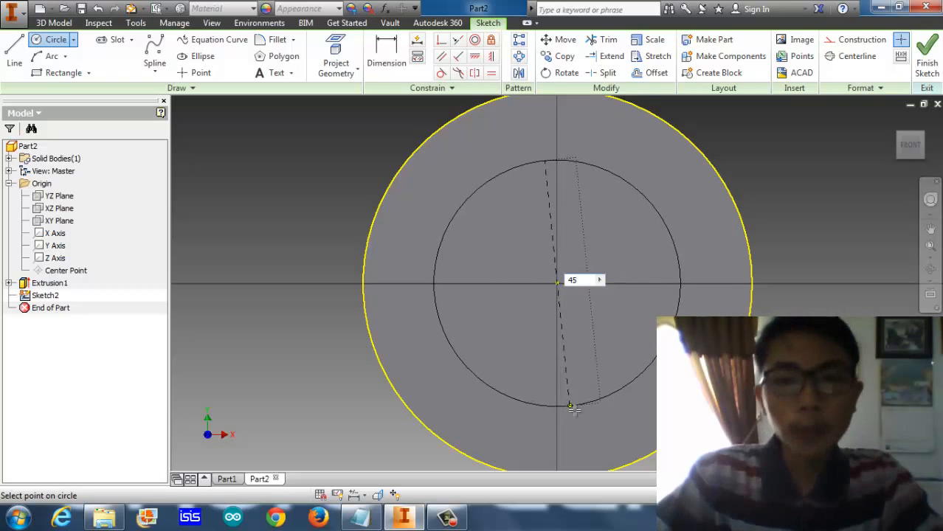
key(Return)
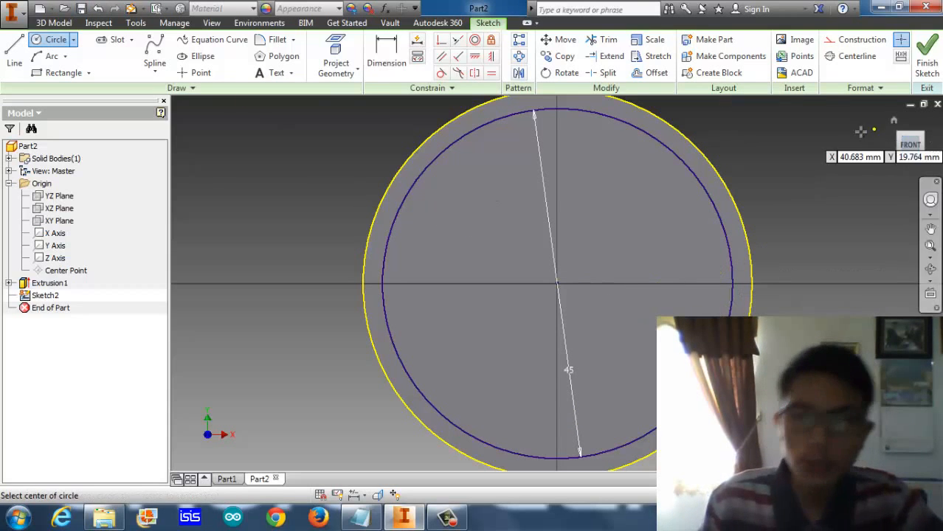
click(934, 68)
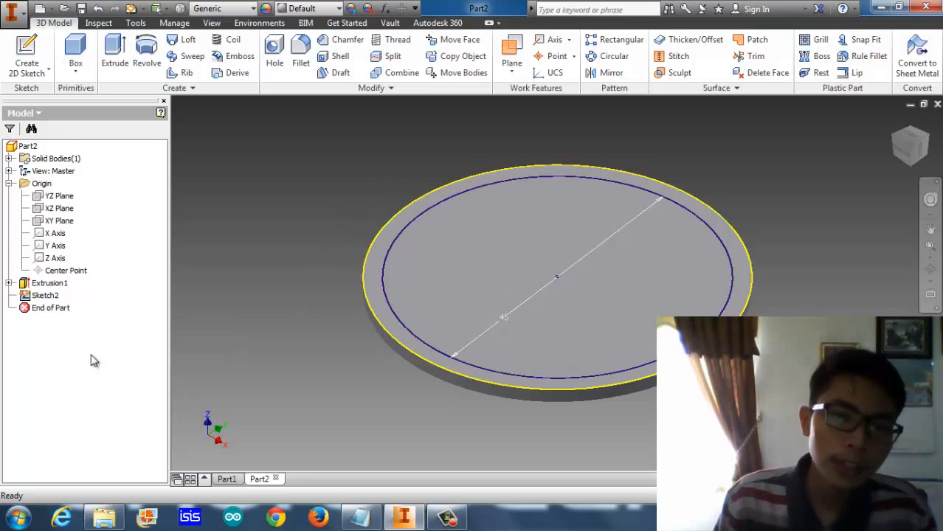
- Open the sketch beneath the disc's extrusion to examine its profile, and exit the sketch
click(9, 283)
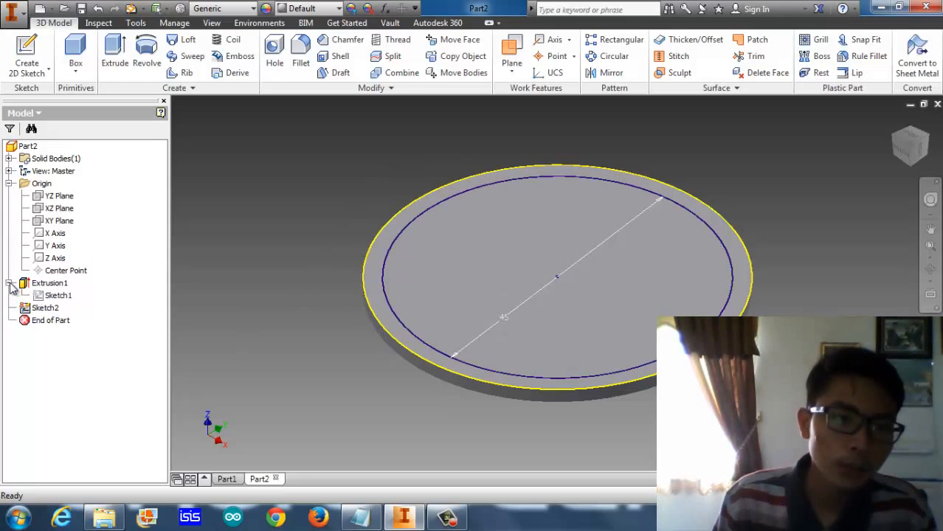
right_click(66, 296)
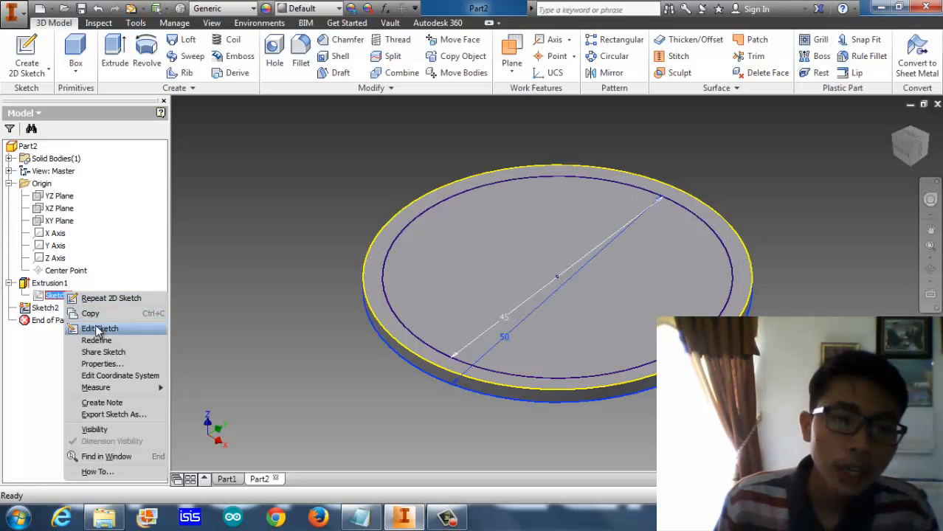
click(97, 329)
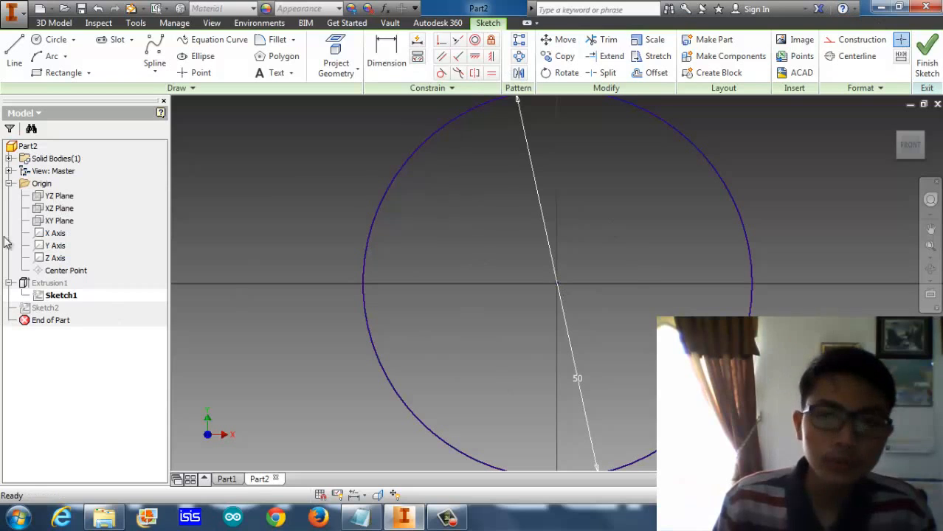
click(939, 38)
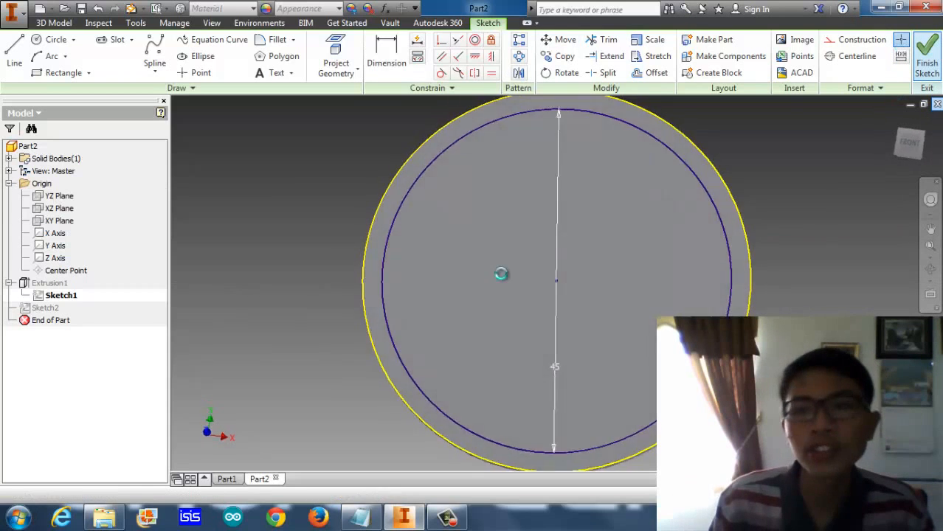
- Reopen the sketch of the 45 mm circle on the disc's face for editing
right_click(38, 310)
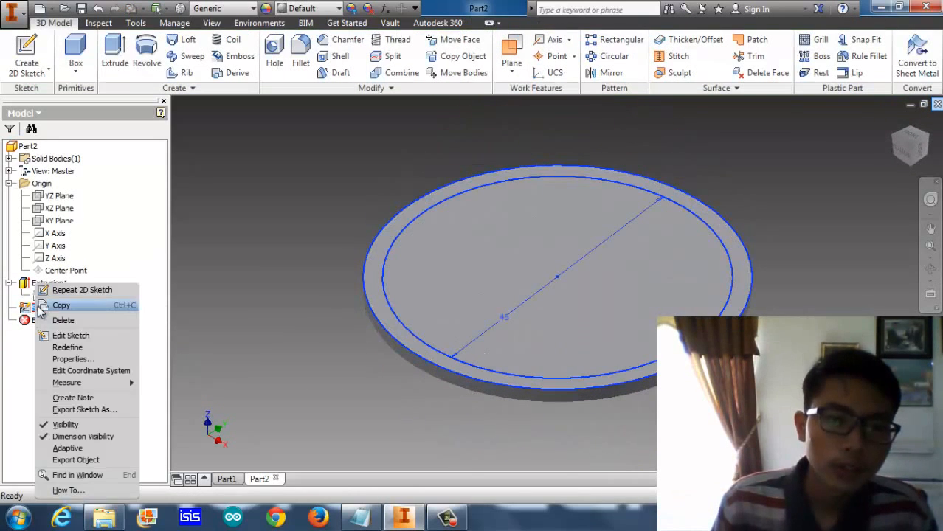
click(82, 335)
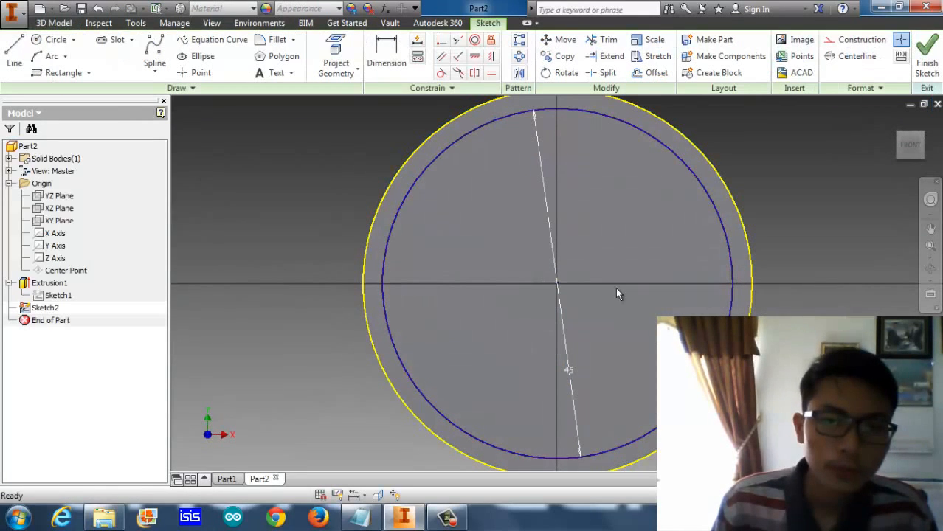
- Finish the sketch and extrude the ring between the 45 mm circle and the disc's outer edge upward by 15 mm
click(924, 52)
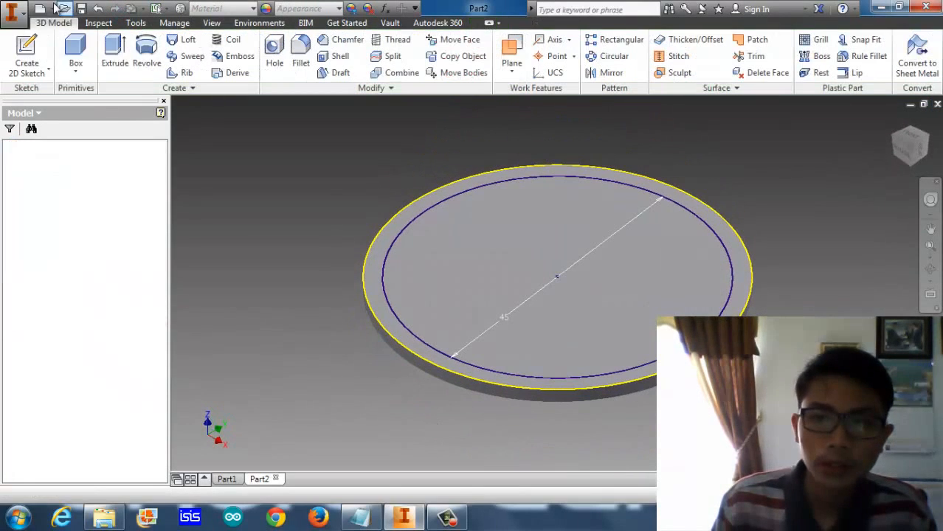
click(111, 50)
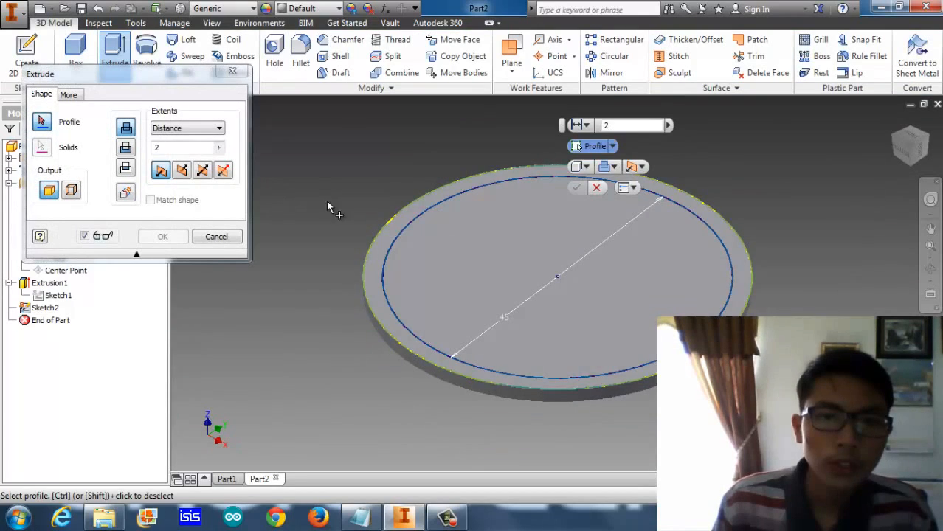
click(403, 220)
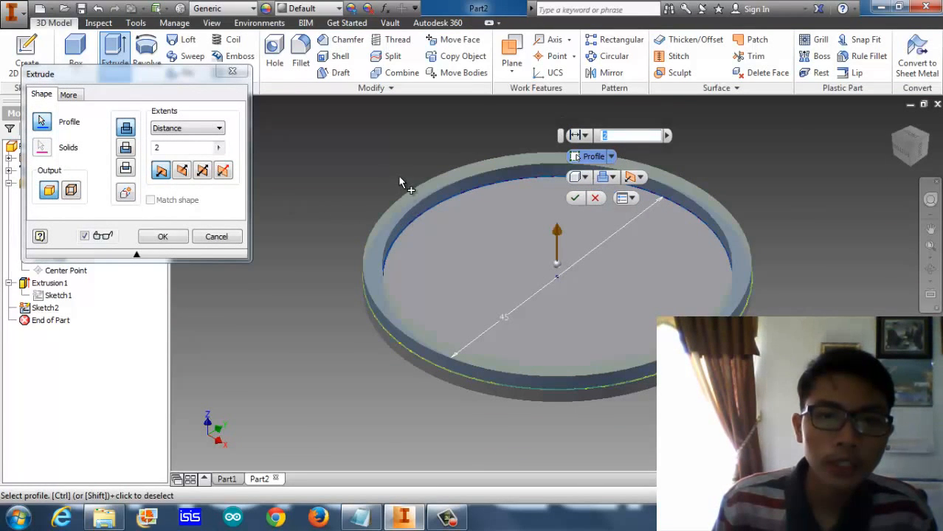
click(156, 148)
text(15)
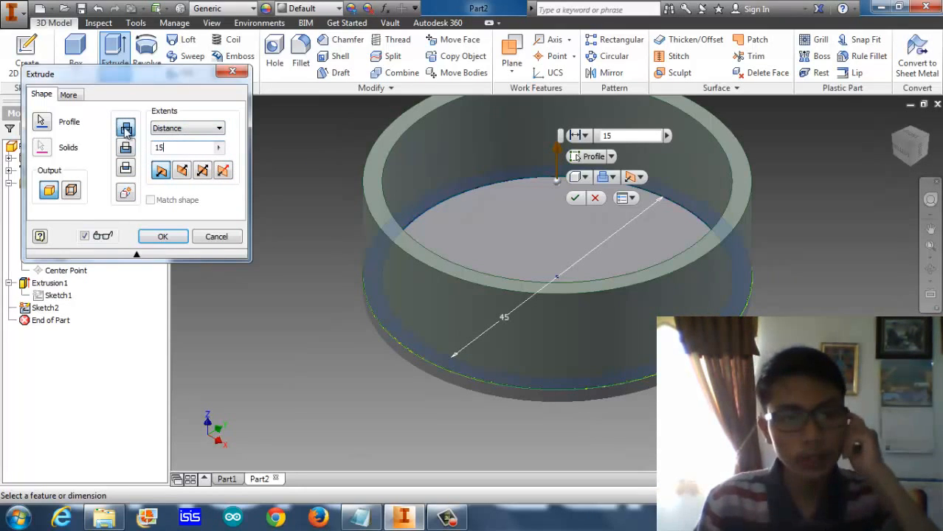
click(191, 139)
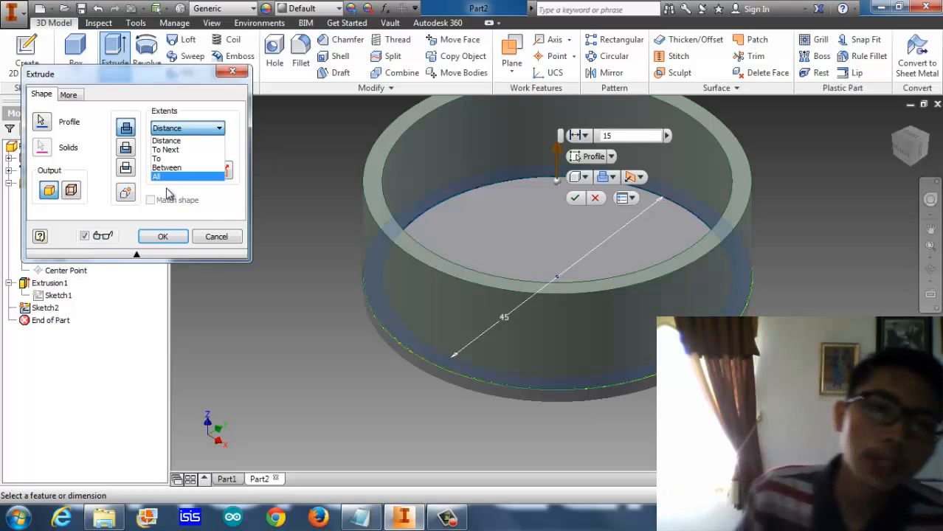
click(231, 210)
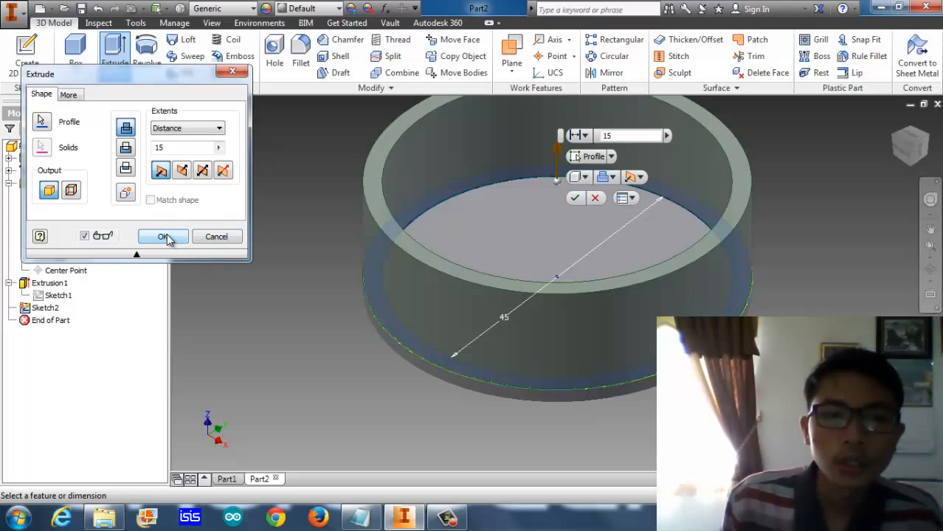
click(164, 236)
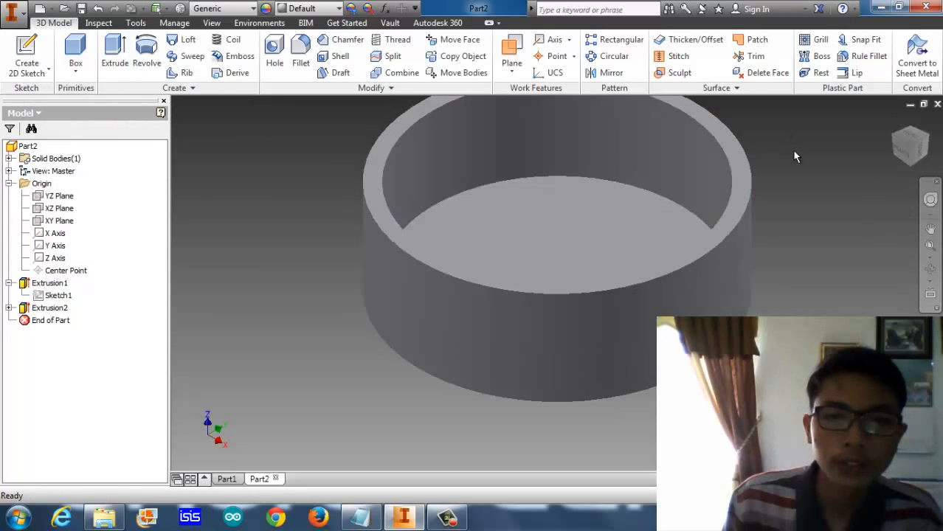
- Sketch a 35 mm diameter circle on the cup's inner floor, centred on the part's axis
middle_drag(766, 147, 716, 286)
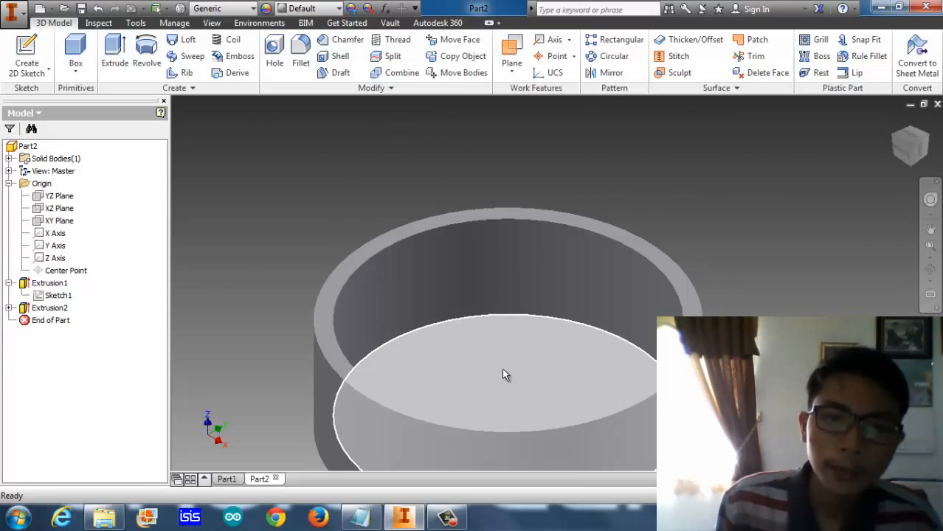
right_click(502, 375)
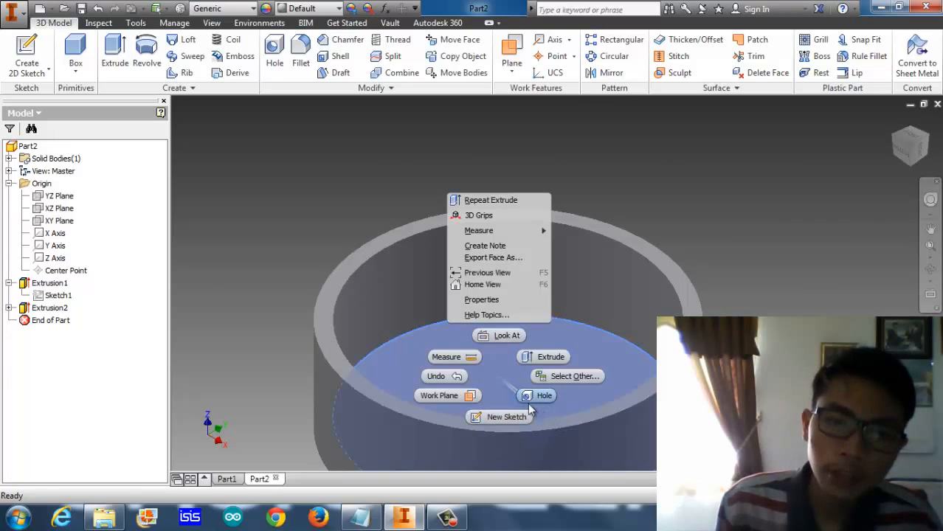
click(504, 417)
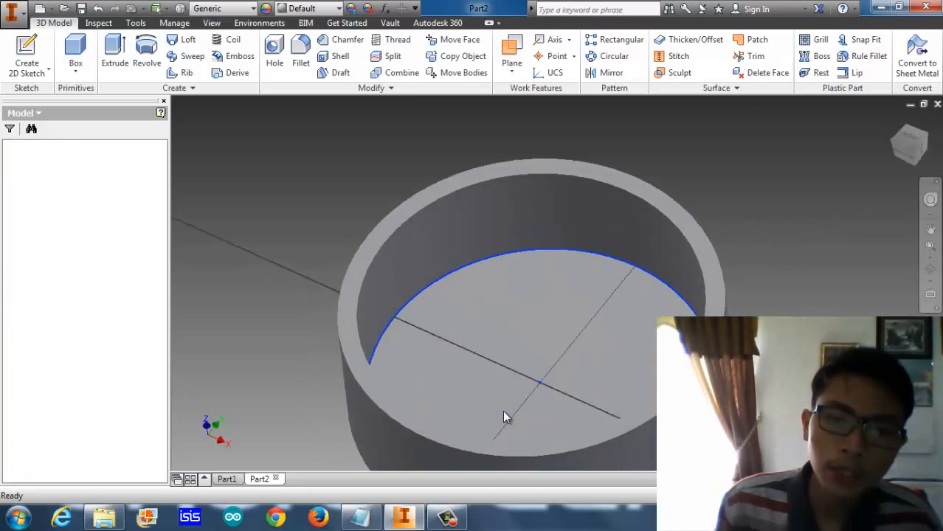
click(55, 39)
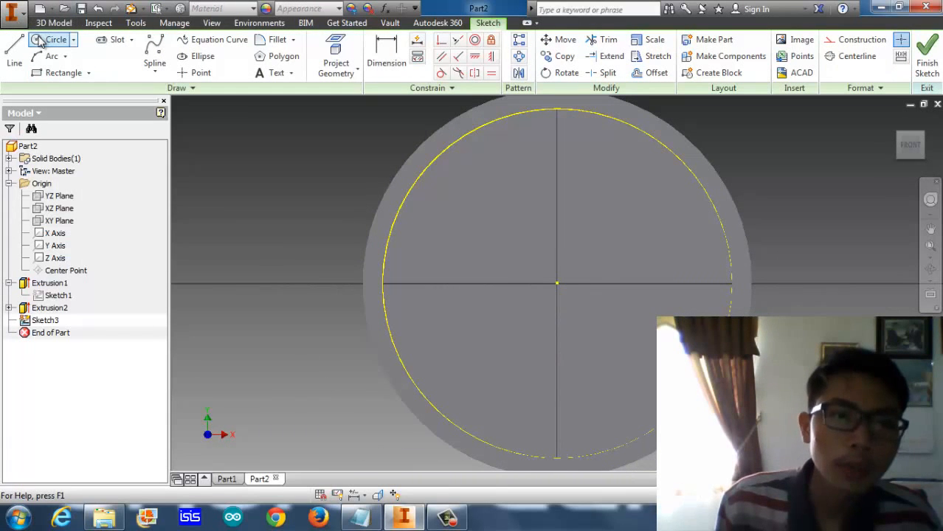
click(557, 282)
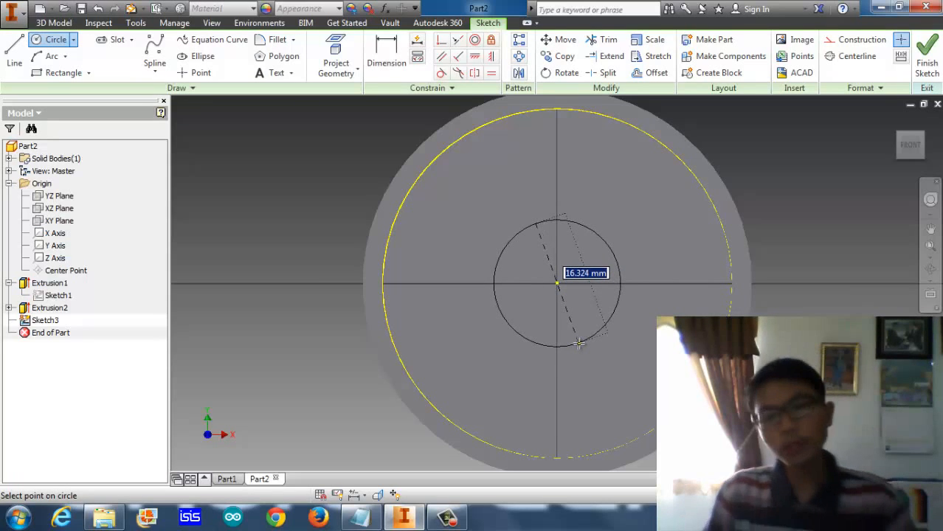
text(3)
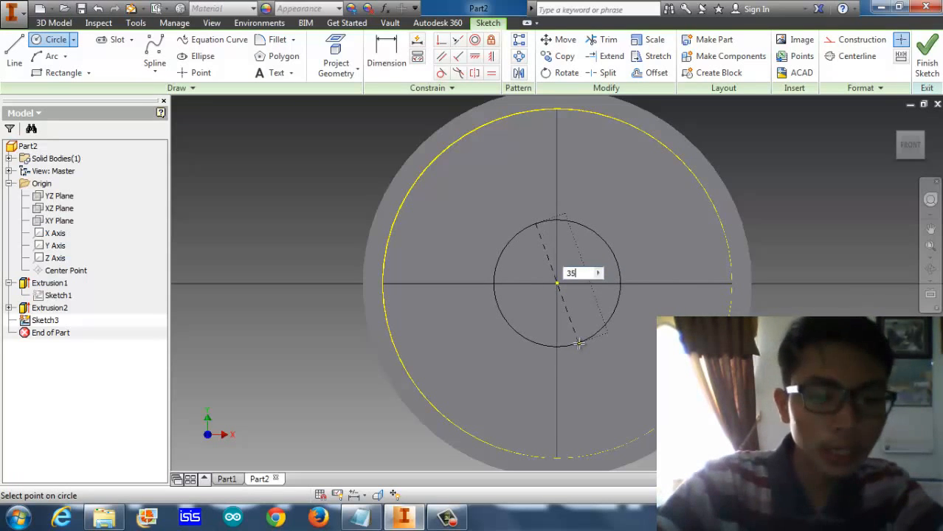
text(5)
key(Return)
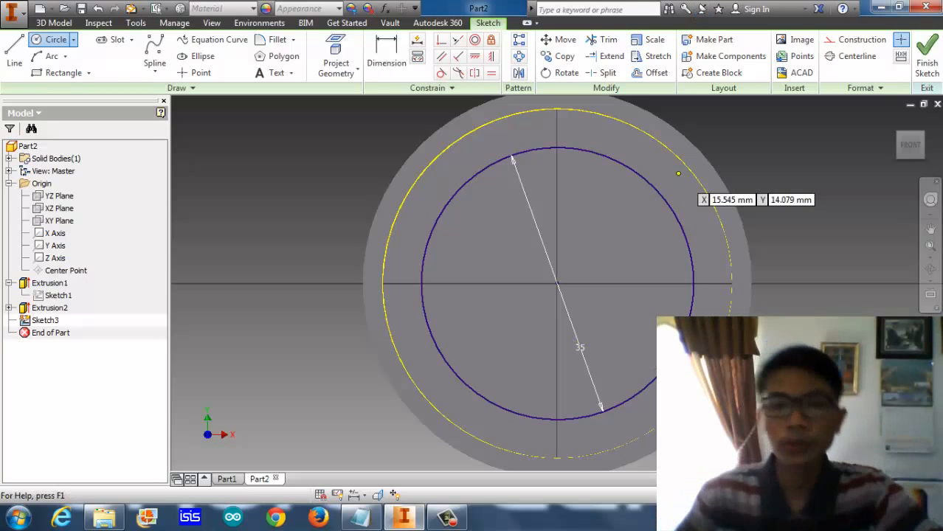
- Finish the sketch and extrude the 35 mm circle upward by 15 mm
click(927, 63)
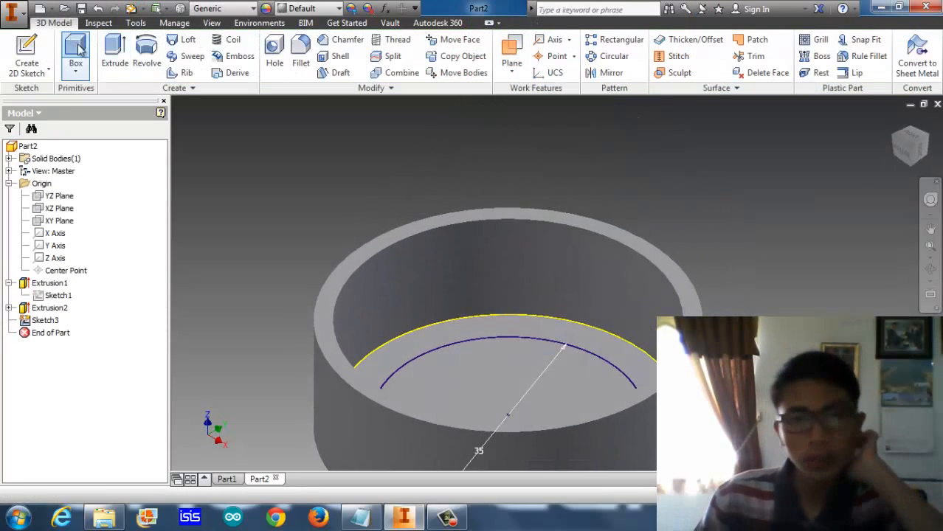
click(114, 58)
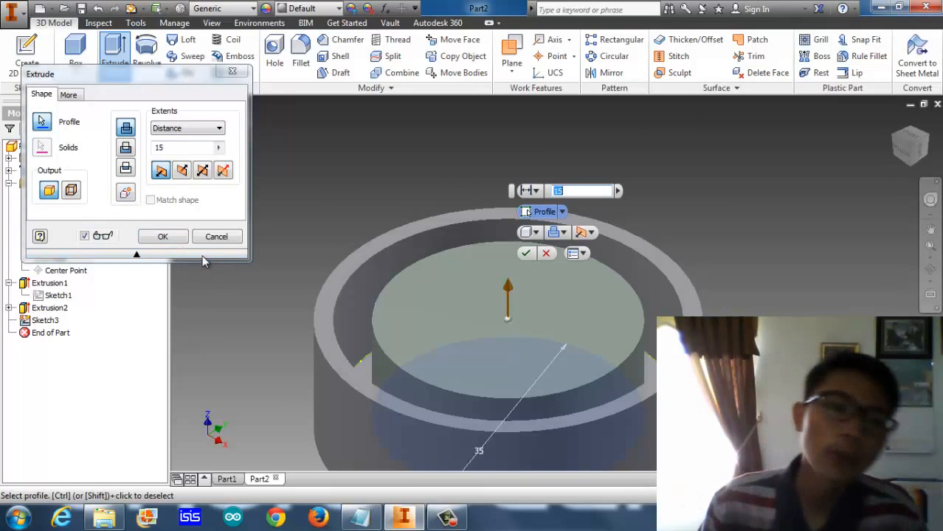
click(168, 239)
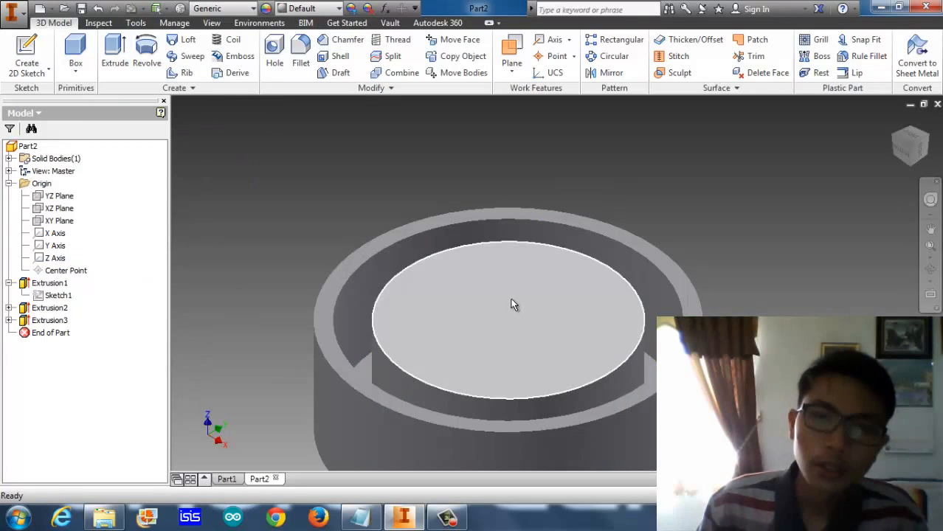
- Sketch a 10 mm diameter circle centred on the top face of the inner cylinder
right_click(464, 299)
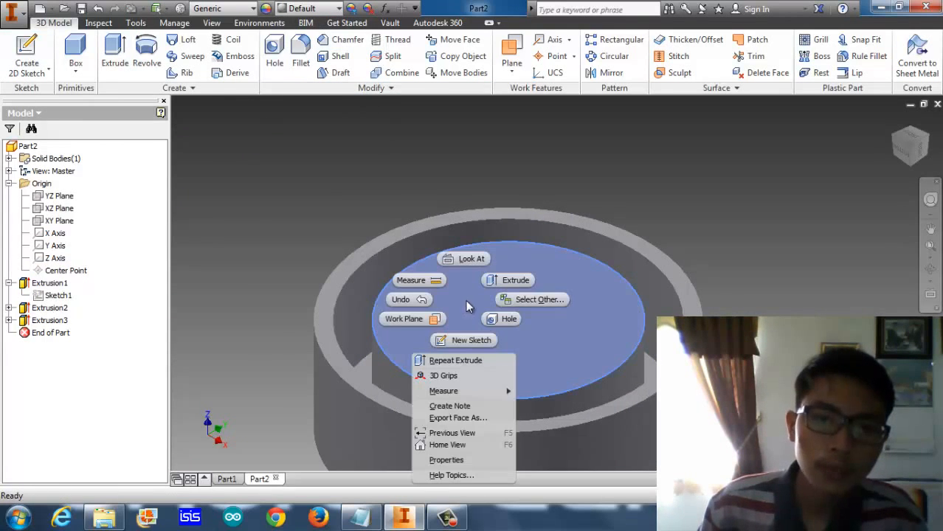
click(466, 339)
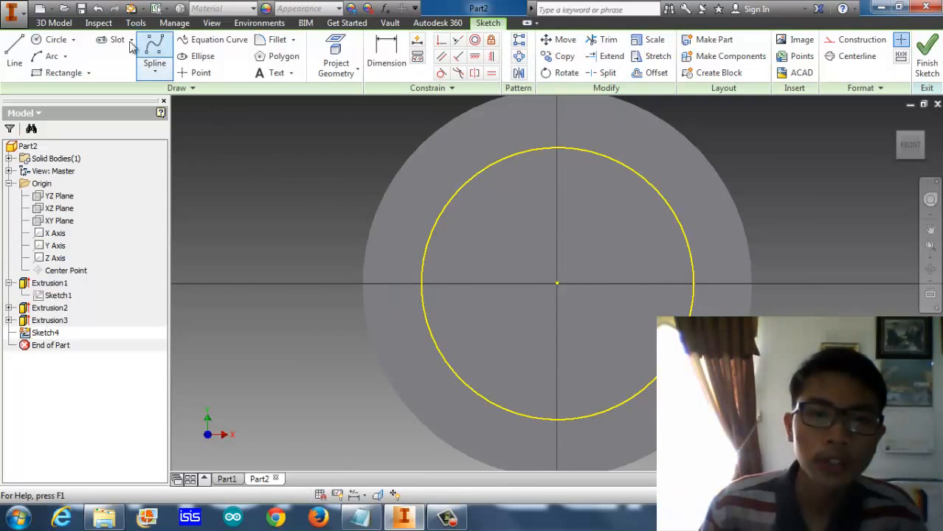
click(53, 39)
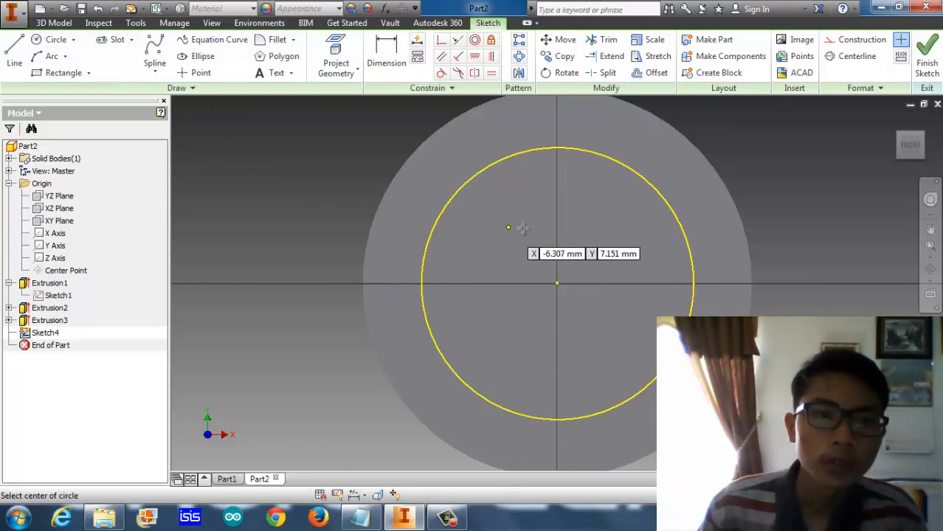
click(558, 284)
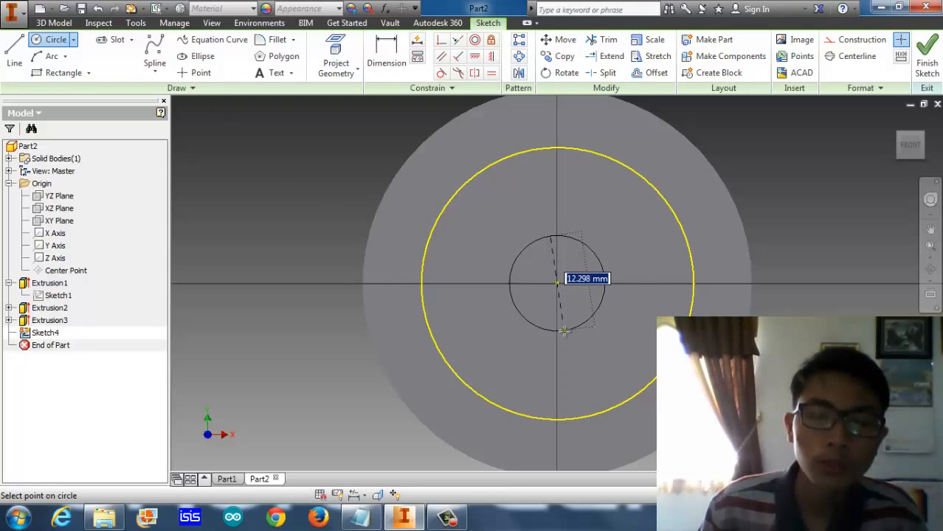
text(10)
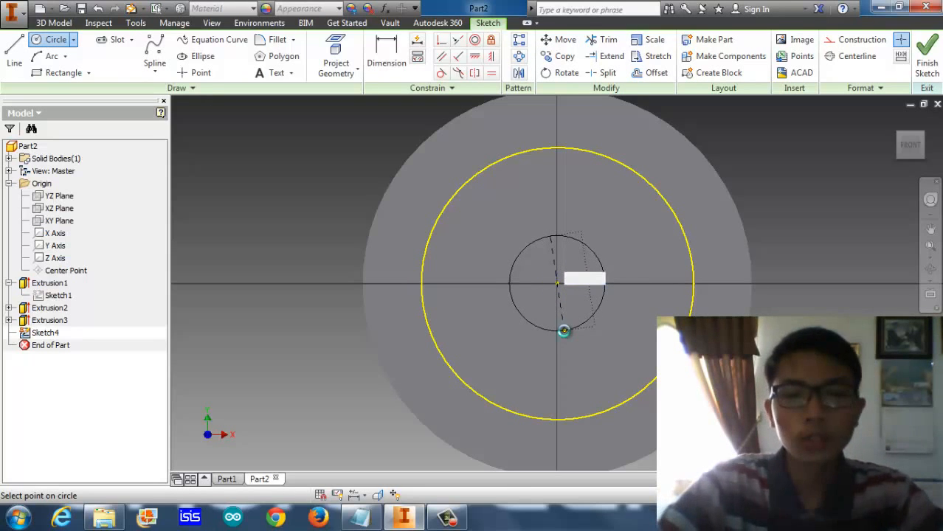
key(Return)
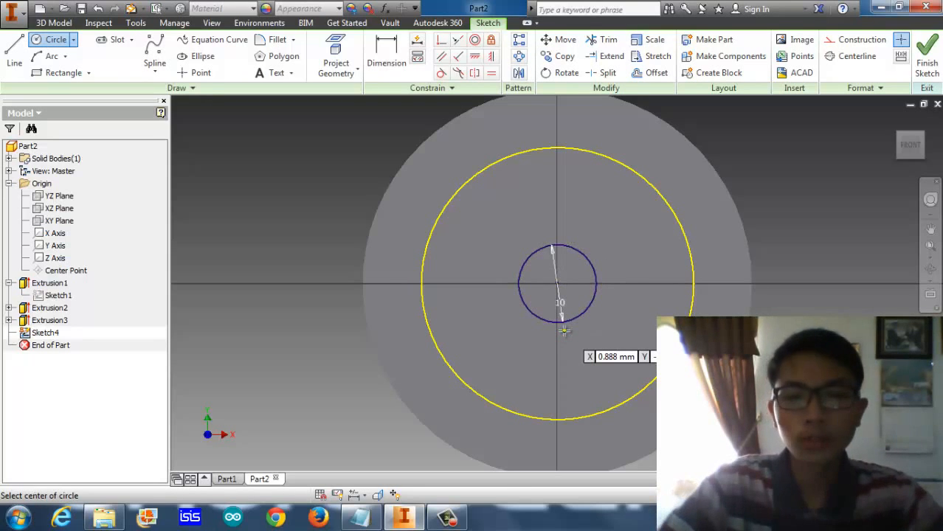
- Finish the sketch and extrude the 10 mm circle upward by 50 mm to form a central rod
click(927, 65)
key(e)
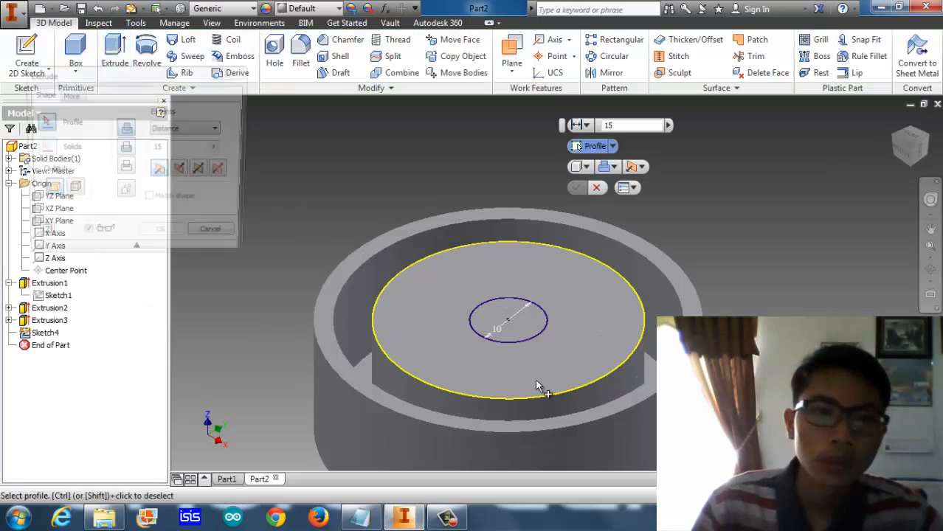
click(511, 312)
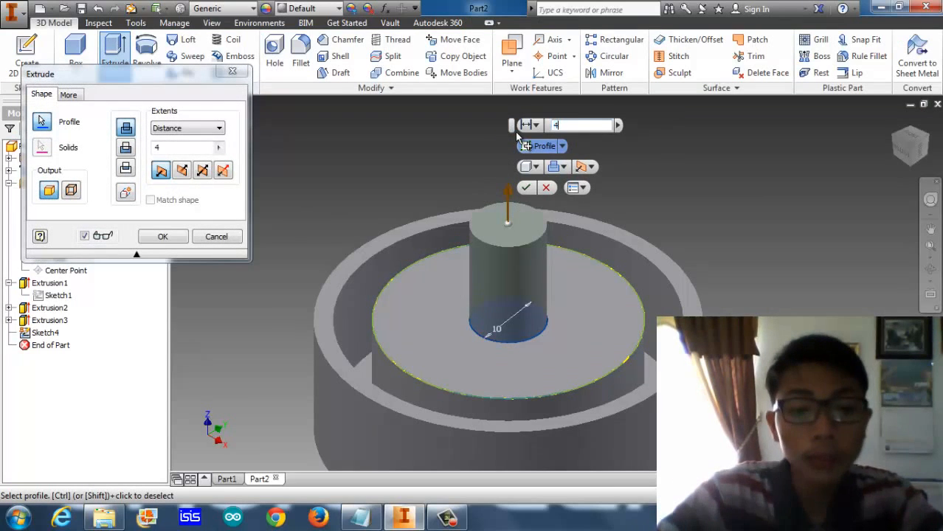
text(4)
key(BackSpace)
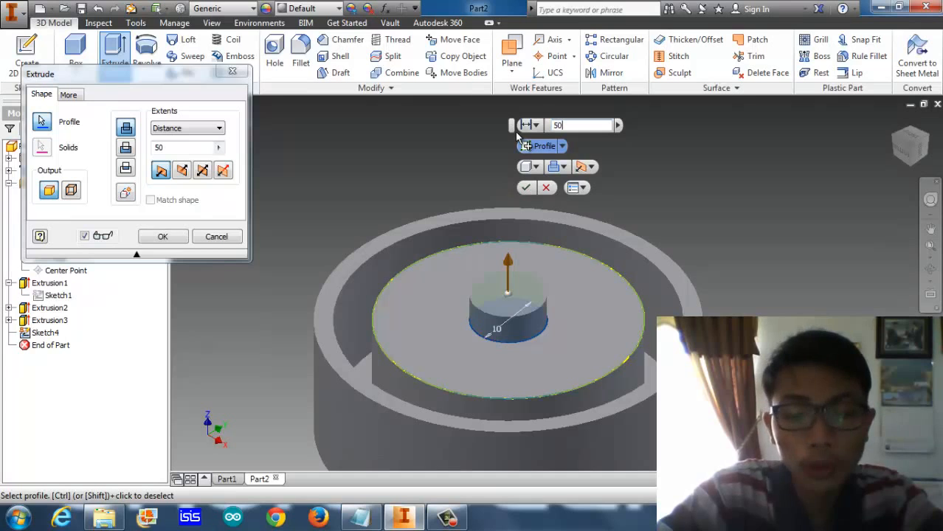
text(50)
key(Return)
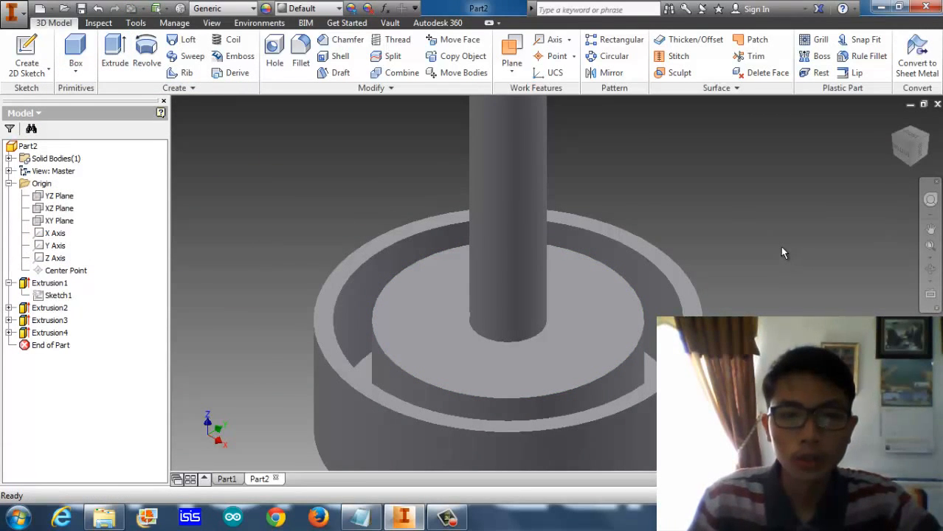
- Sketch a 9.5 mm diameter circle centred on the top face of the central rod
scroll(782, 252, down, 5)
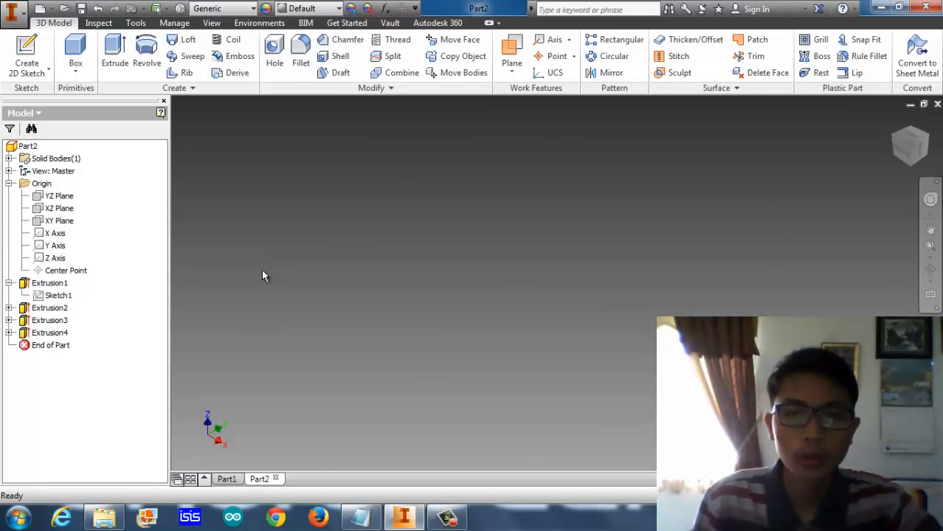
middle_drag(509, 256, 930, 270)
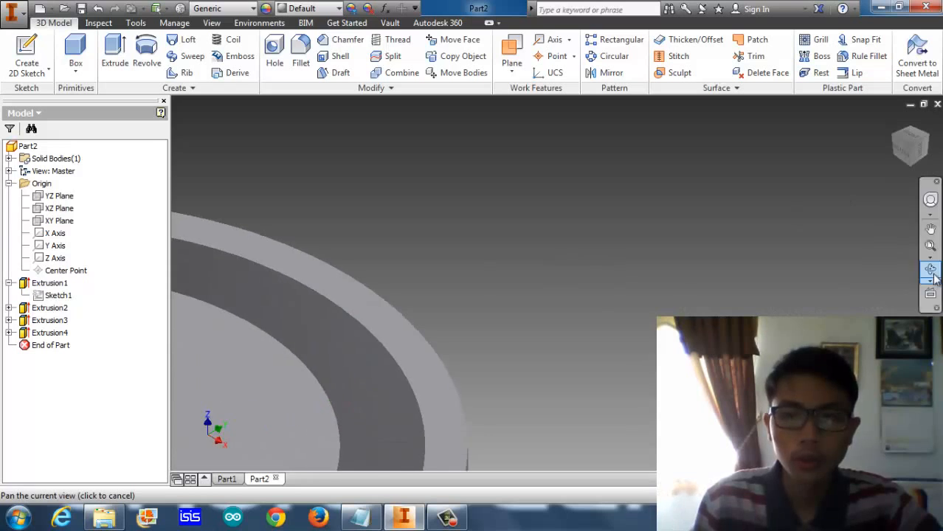
middle_drag(393, 323, 831, 334)
scroll(688, 314, down, 4)
scroll(689, 310, up, 10)
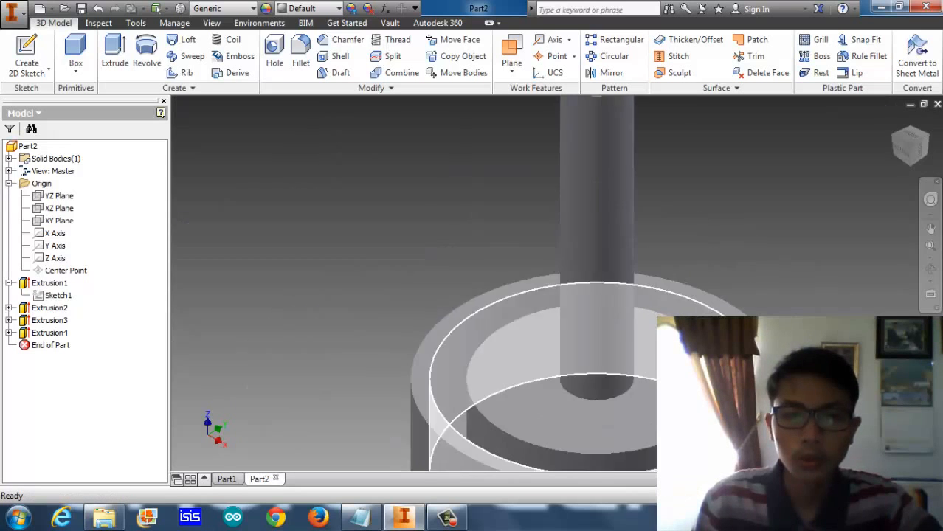
middle_drag(590, 171, 540, 249)
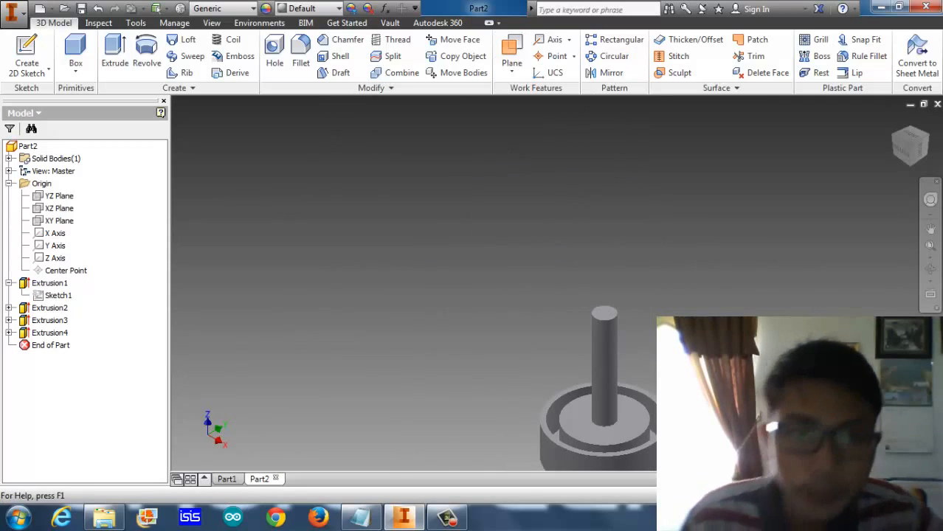
right_click(606, 316)
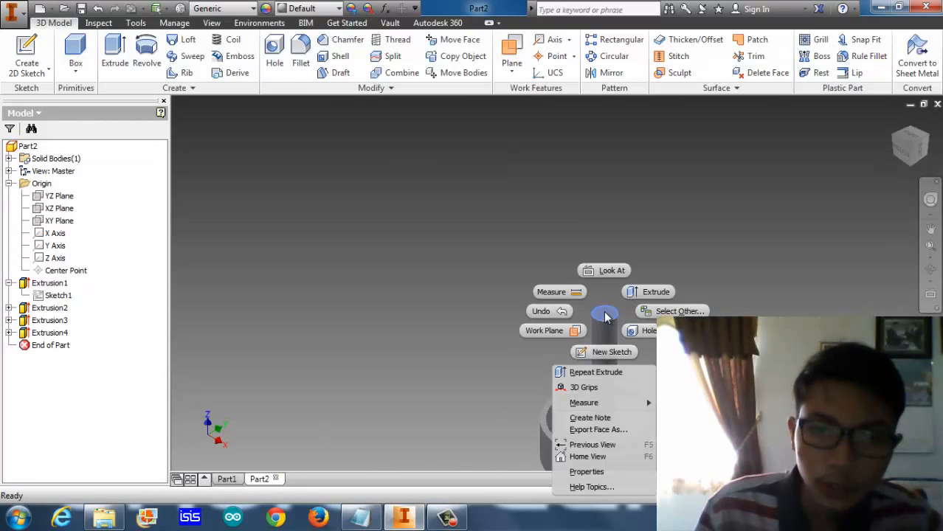
click(610, 354)
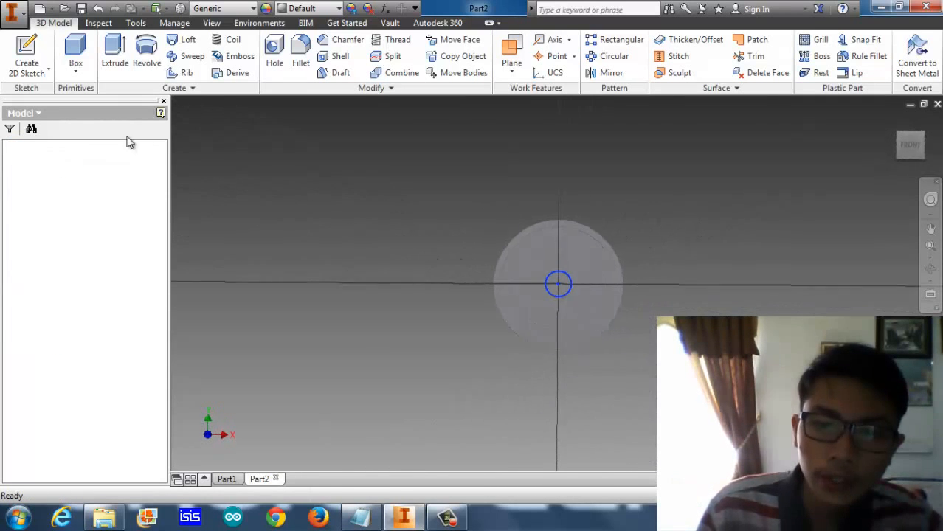
click(53, 42)
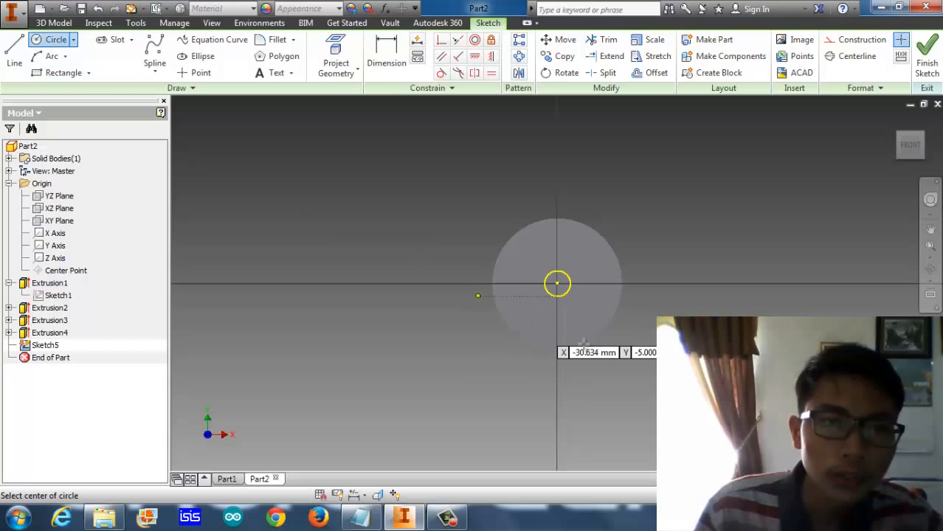
click(558, 284)
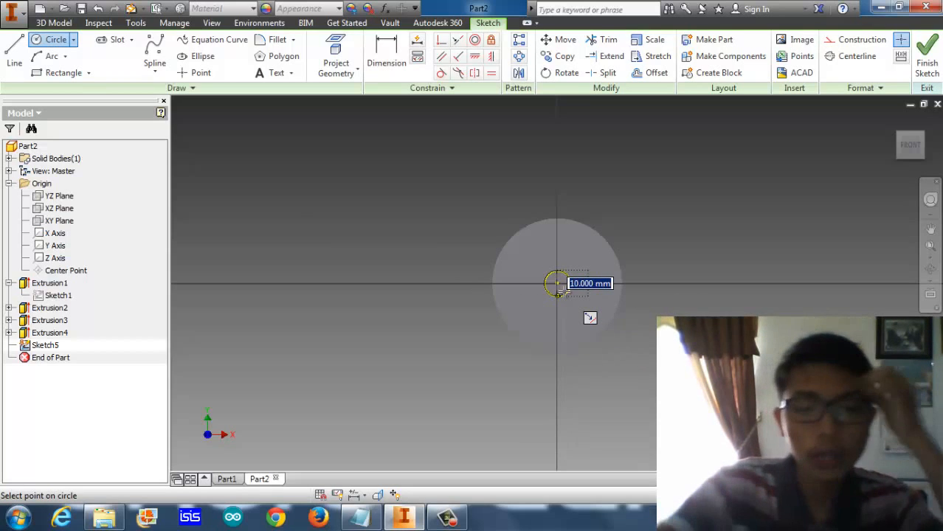
text(9.5)
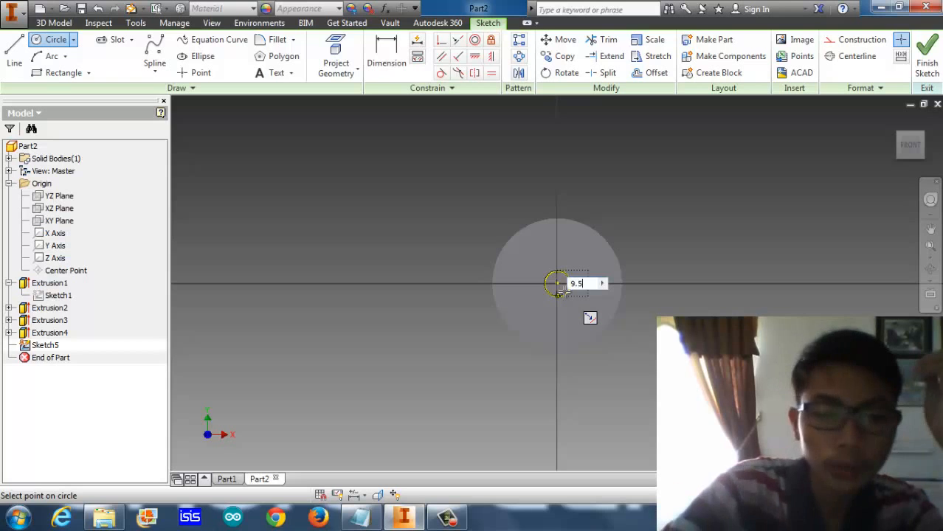
key(Return)
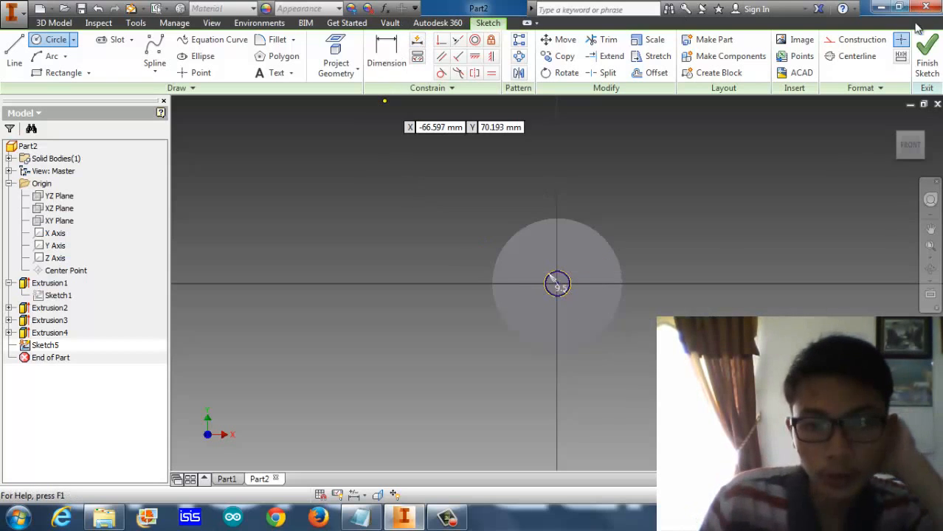
- Finish the sketch and extrude the 9.5 mm circle upward by 10 mm to form the rod's stepped tip
click(927, 62)
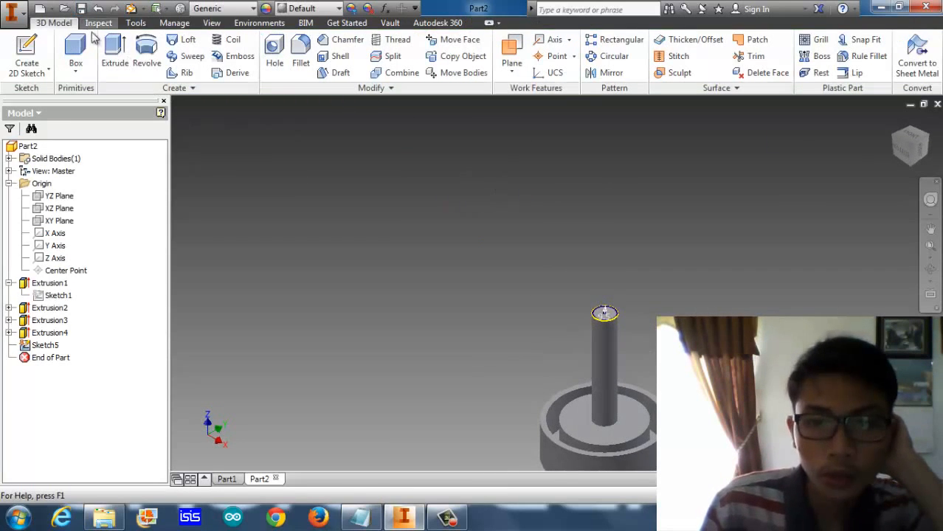
click(114, 50)
click(603, 312)
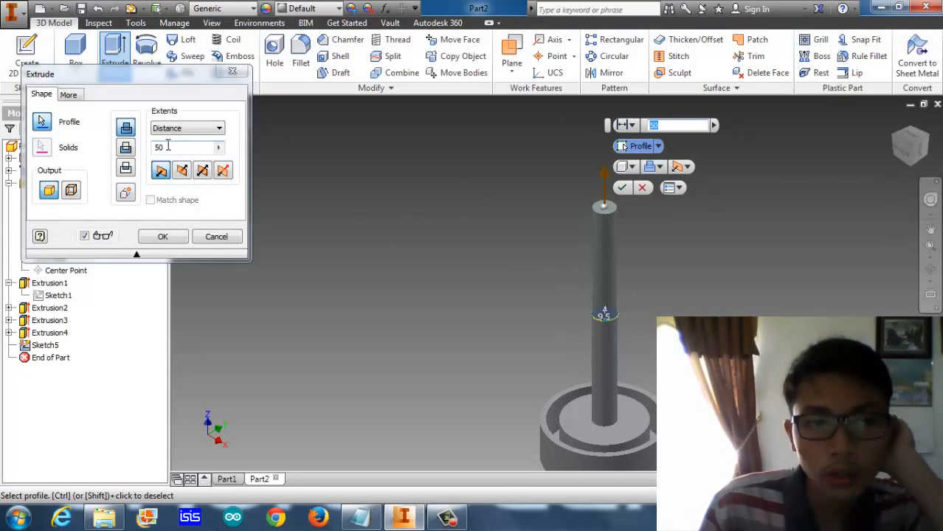
drag(168, 146, 153, 147)
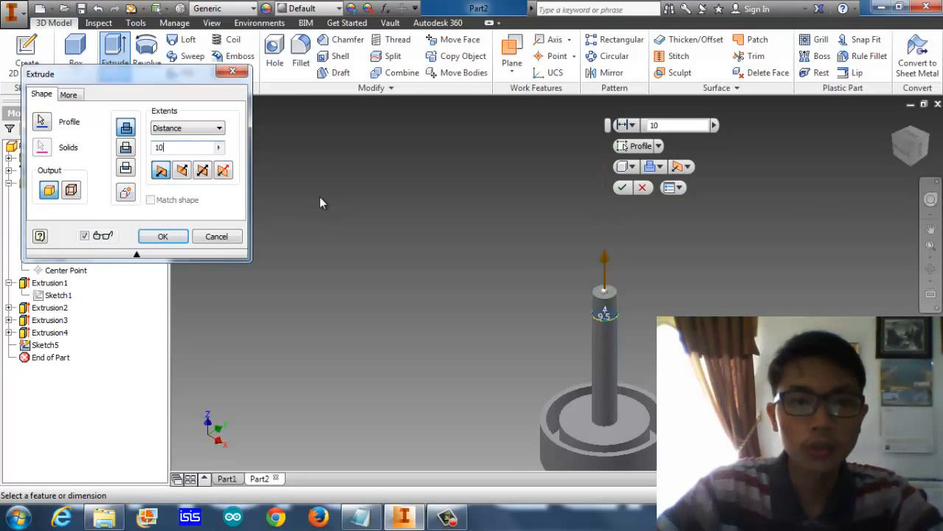
click(163, 236)
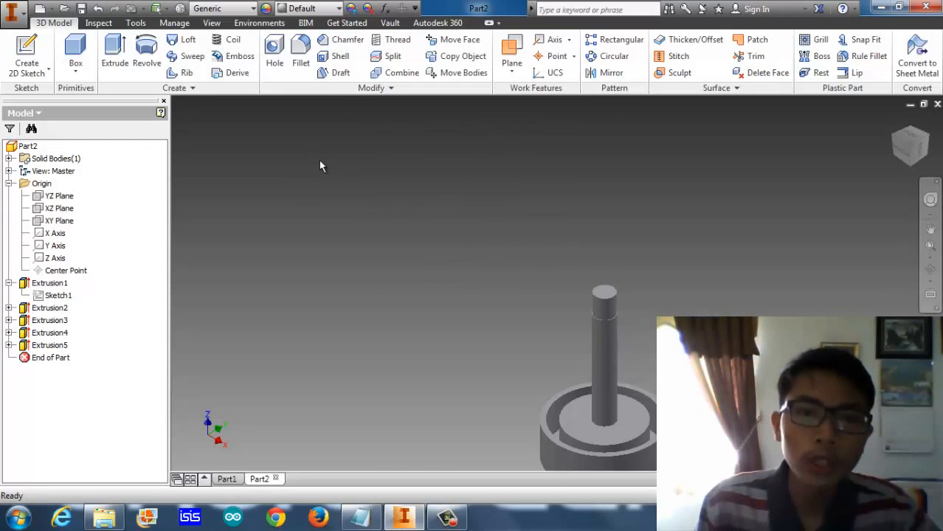
- Apply a full-length thread to the cylindrical face of the 9.5 mm tip and close the Thread tool
click(395, 39)
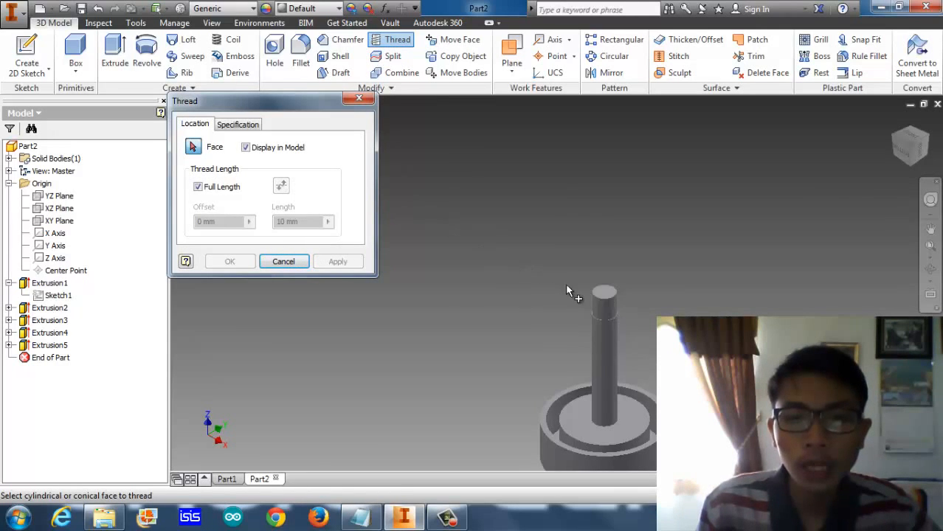
click(606, 310)
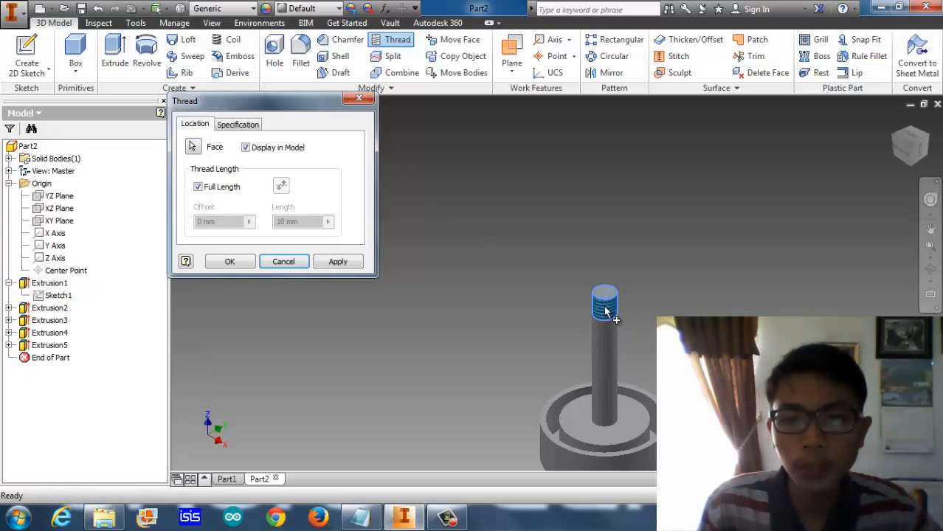
click(337, 262)
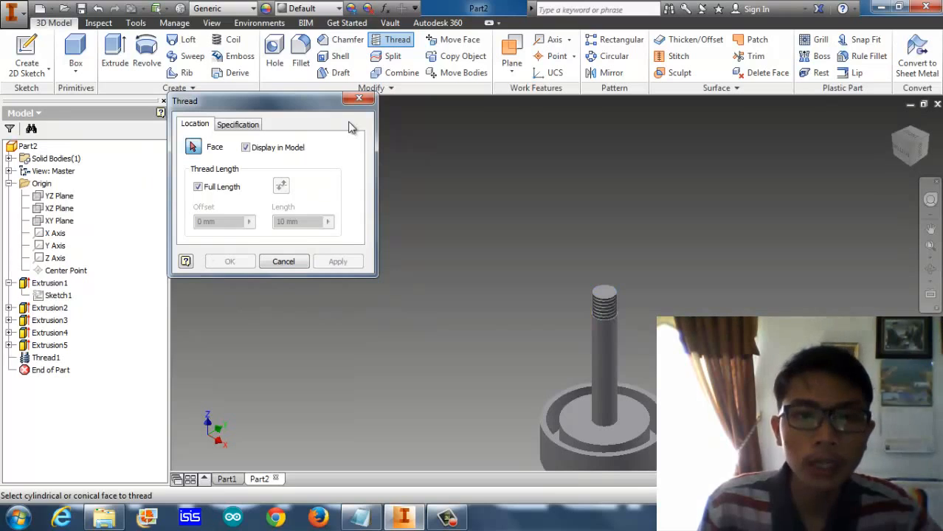
click(358, 103)
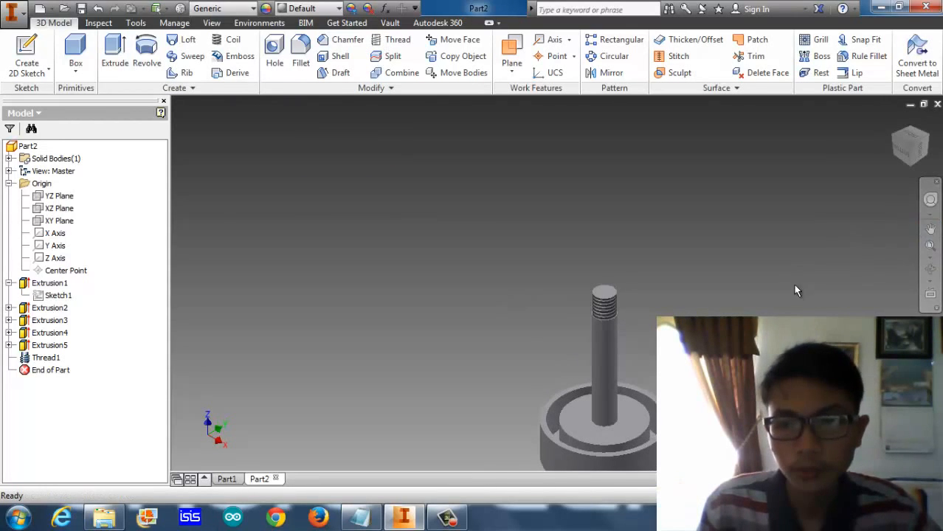
- Sketch a 50 mm diameter circle on the XY plane, clear of the existing part
shift+middle_drag(834, 347, 602, 256)
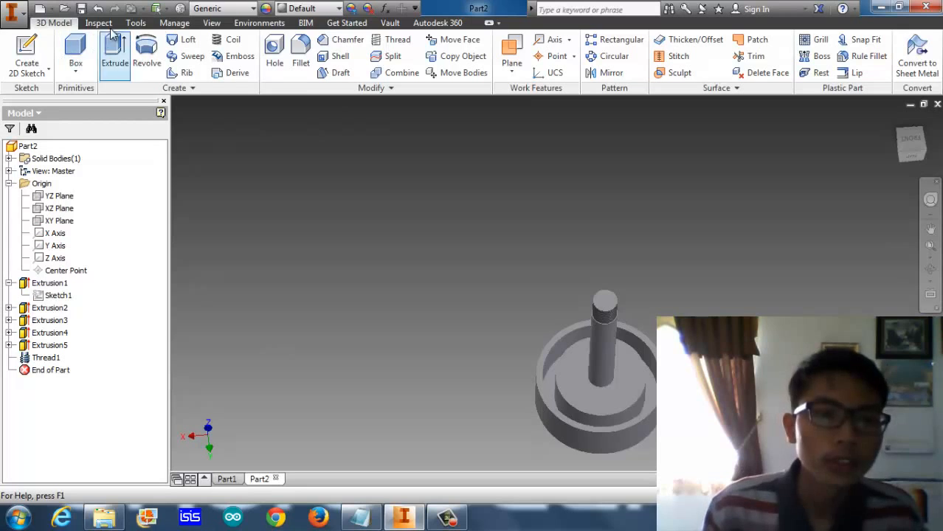
click(60, 222)
right_click(62, 223)
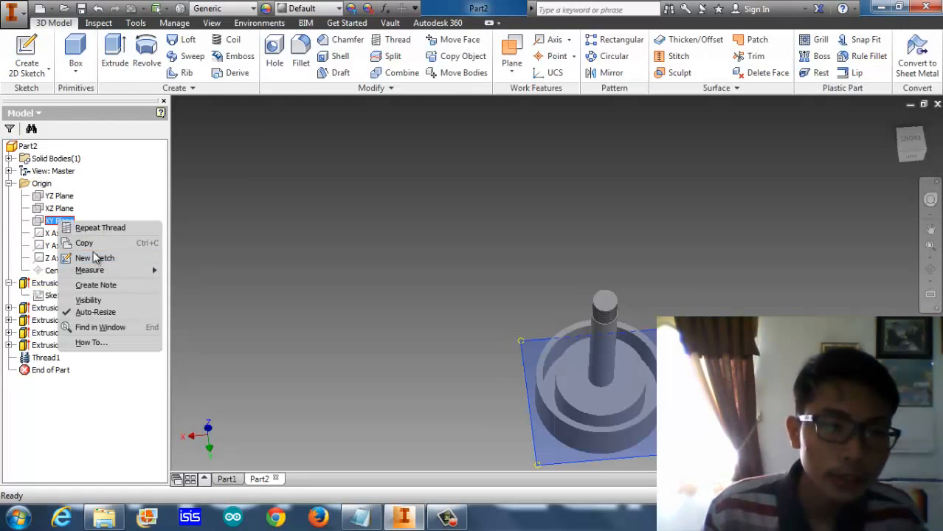
click(94, 257)
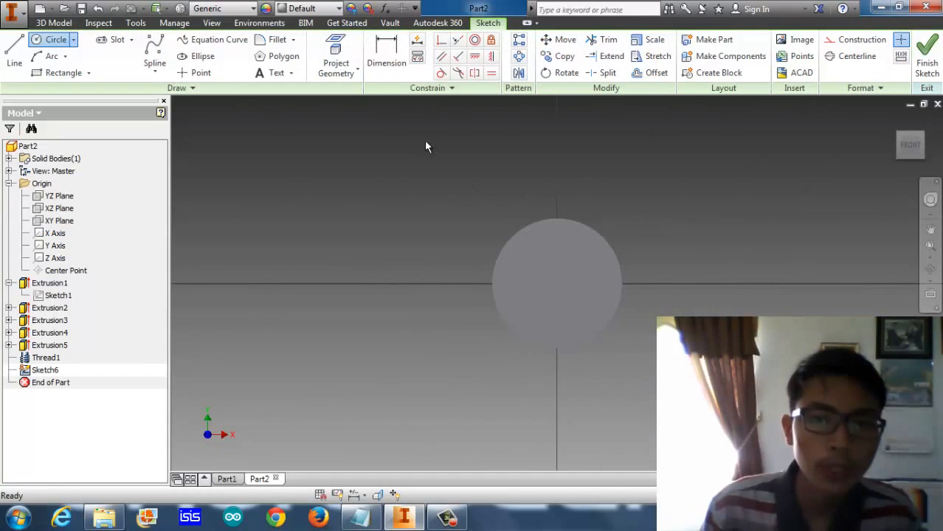
click(53, 39)
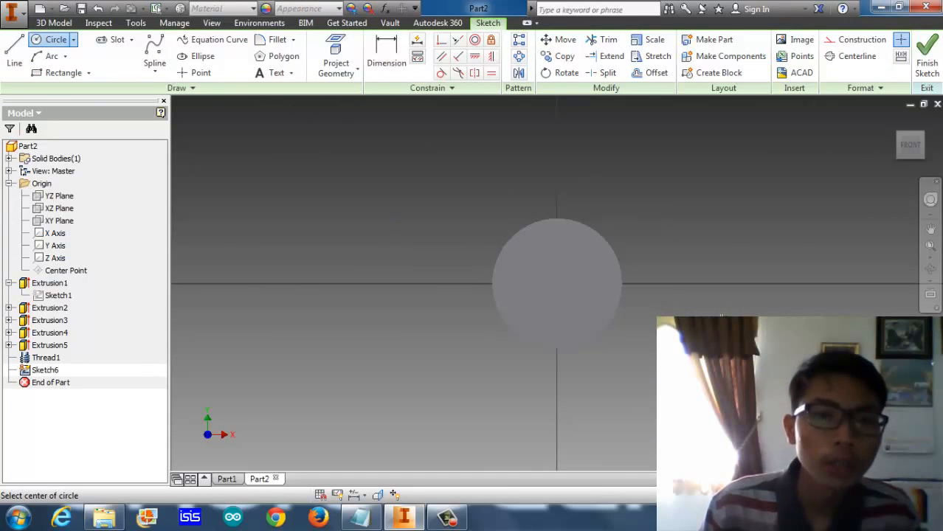
click(810, 357)
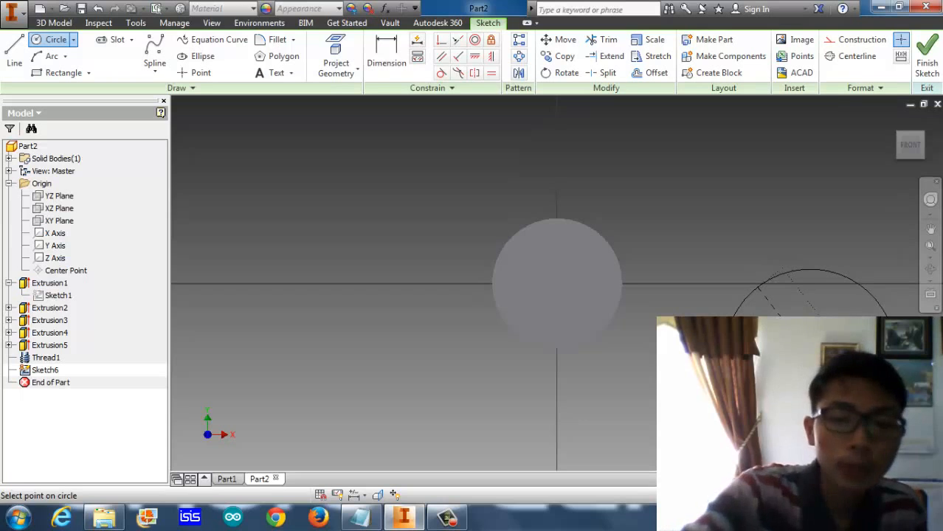
text(8)
key(Return)
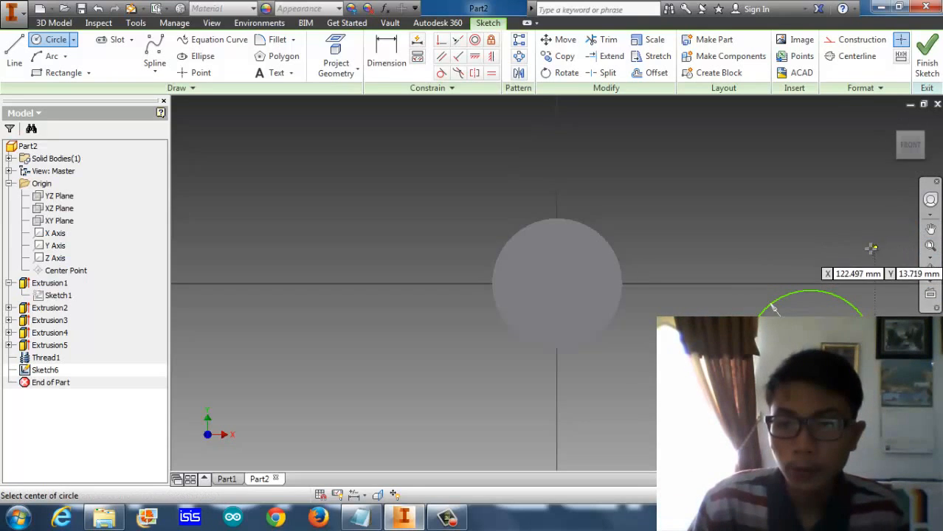
- Finish the sketch and extrude the separate 50 mm circle upward by 20 mm
middle_drag(871, 247, 757, 222)
click(930, 63)
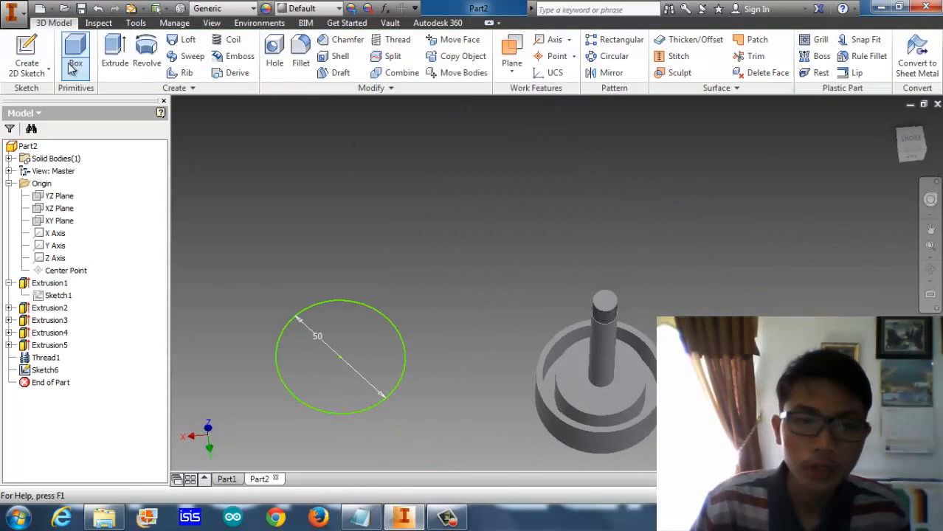
click(114, 54)
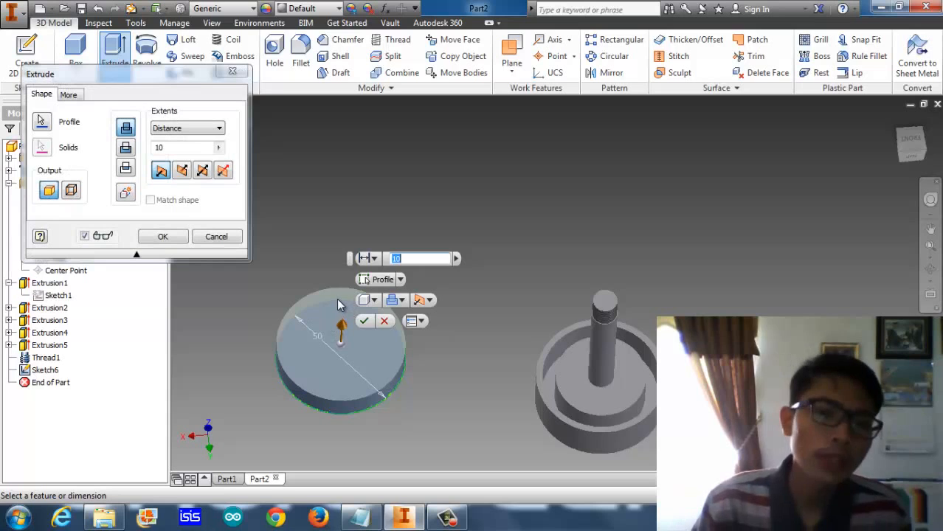
text(20)
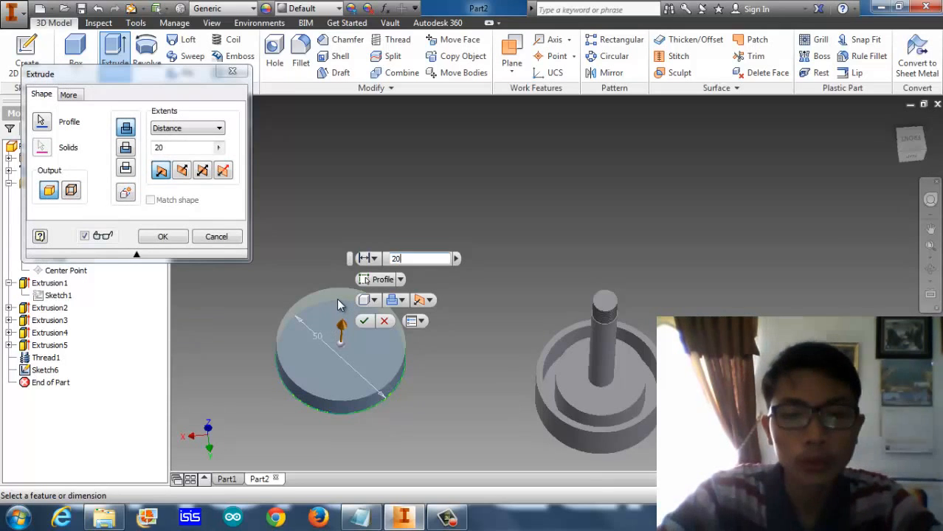
key(Return)
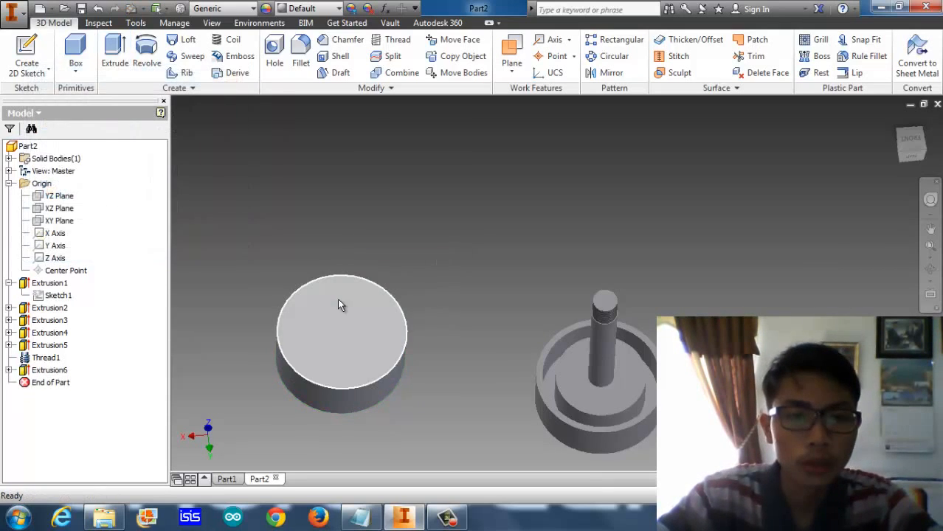
- Sketch a 30 mm diameter circle centred on the top face of the separate 50 mm cylinder
click(314, 336)
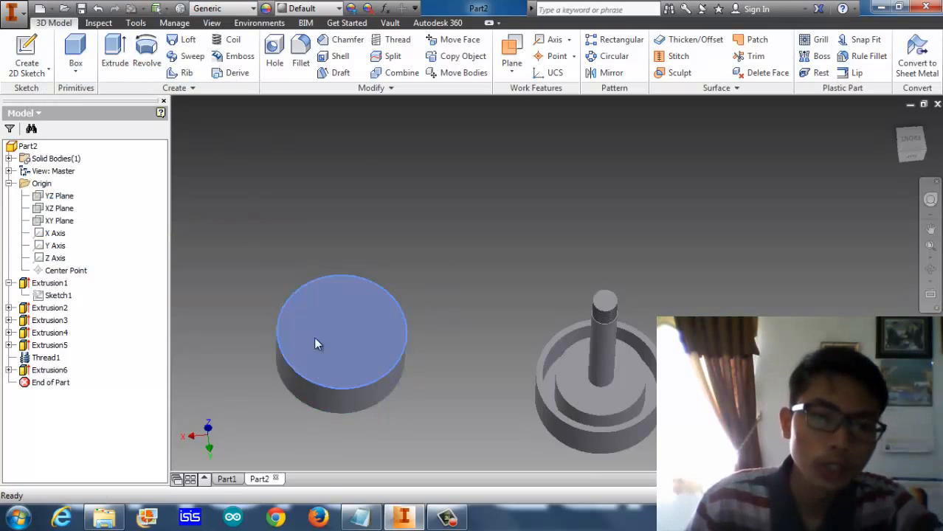
right_click(314, 336)
click(310, 379)
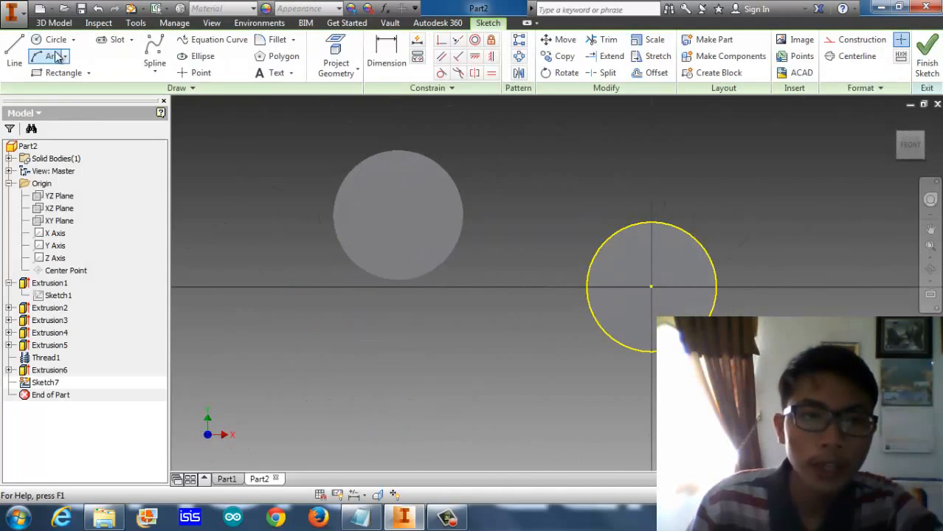
click(53, 40)
click(651, 286)
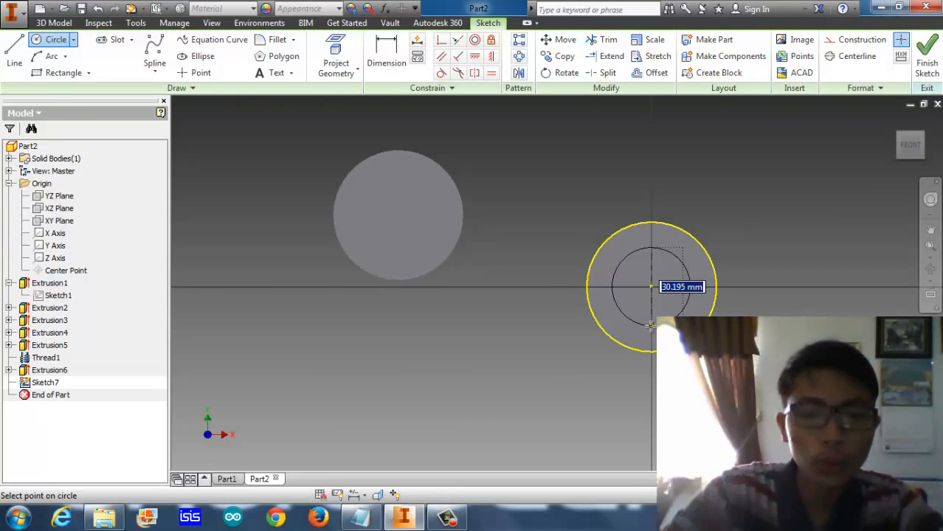
text(30)
key(Return)
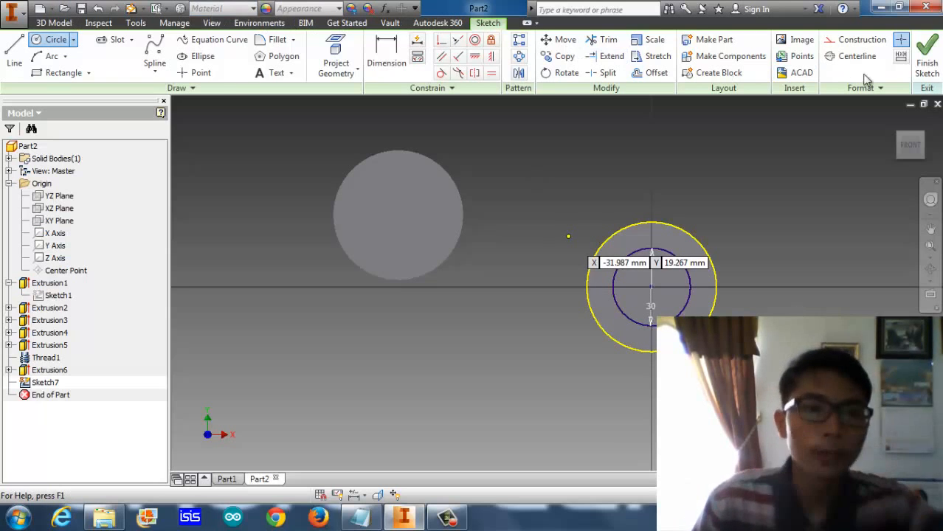
- Finish the 30 mm circle sketch on the separate cylinder's top face
click(926, 52)
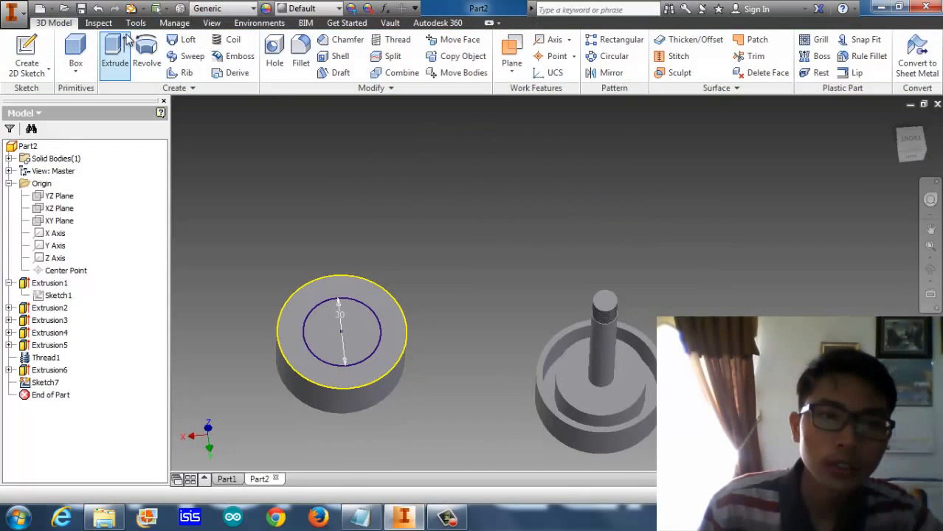
click(124, 45)
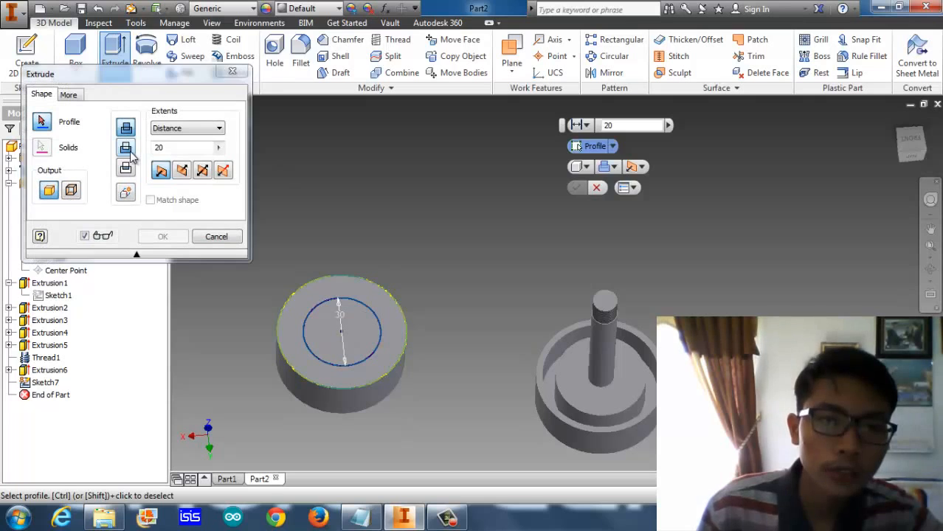
click(208, 131)
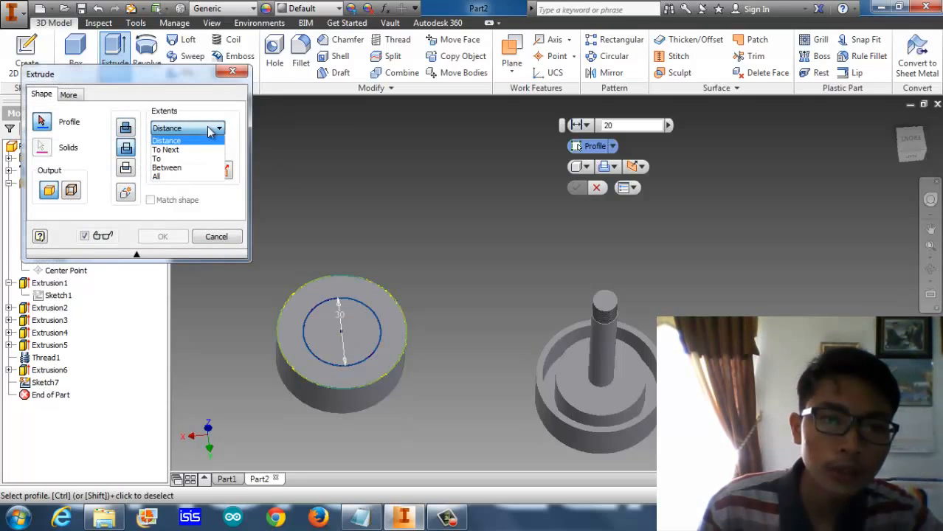
click(169, 177)
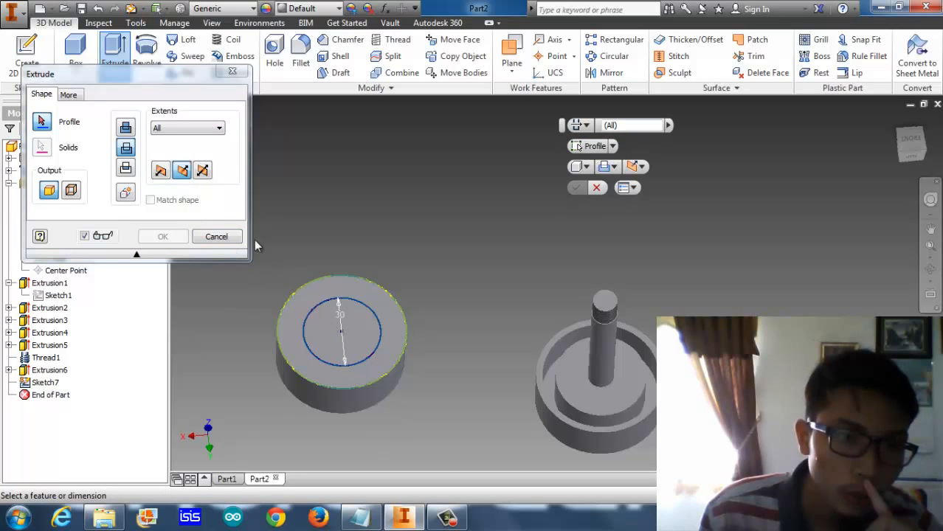
click(233, 72)
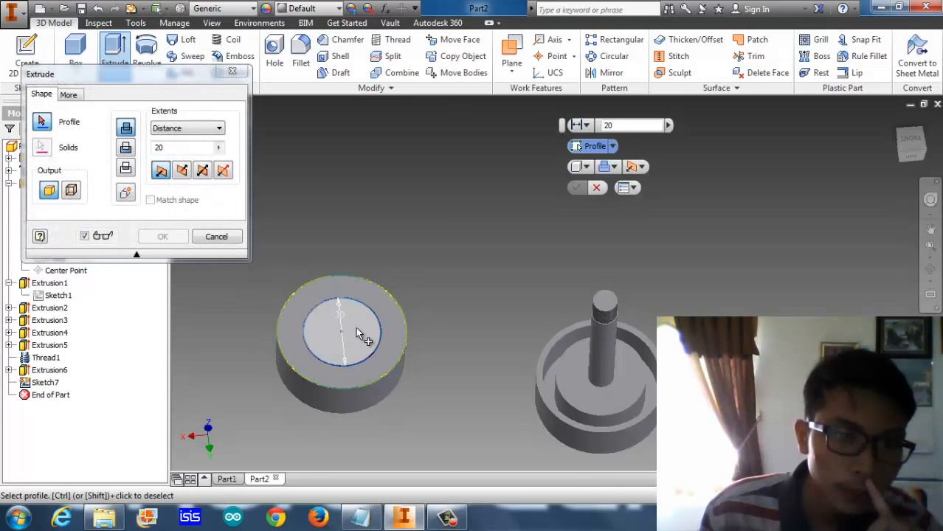
- Extrude the 30 mm circle as a cut with extents set to All, through the separate 50 mm cylinder
click(355, 328)
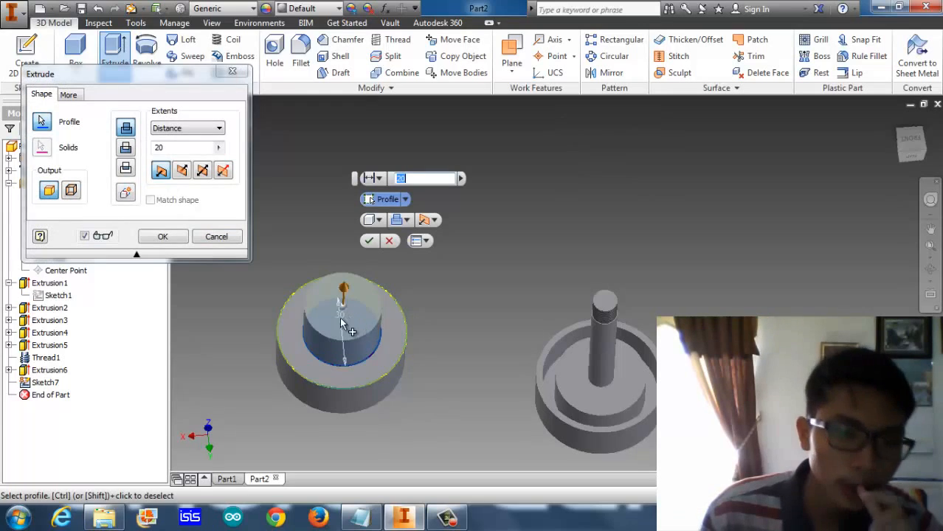
click(126, 148)
click(214, 129)
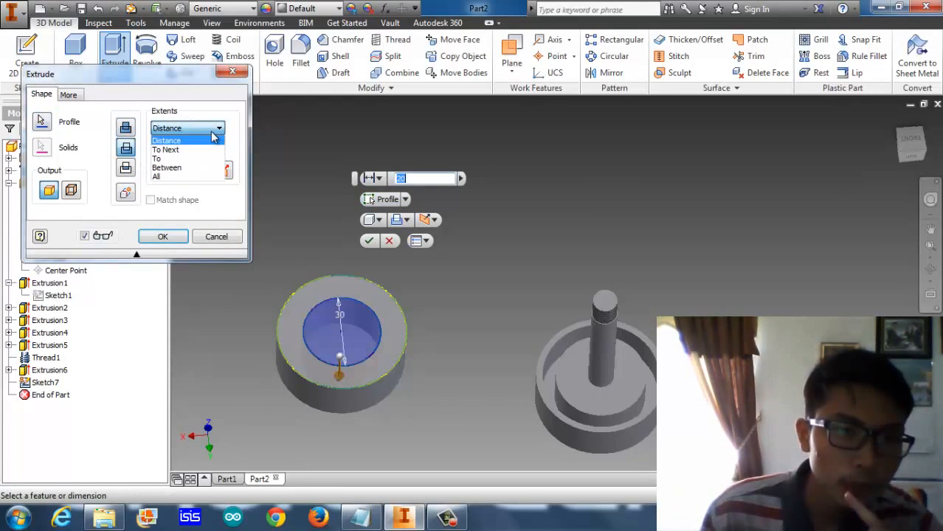
click(197, 175)
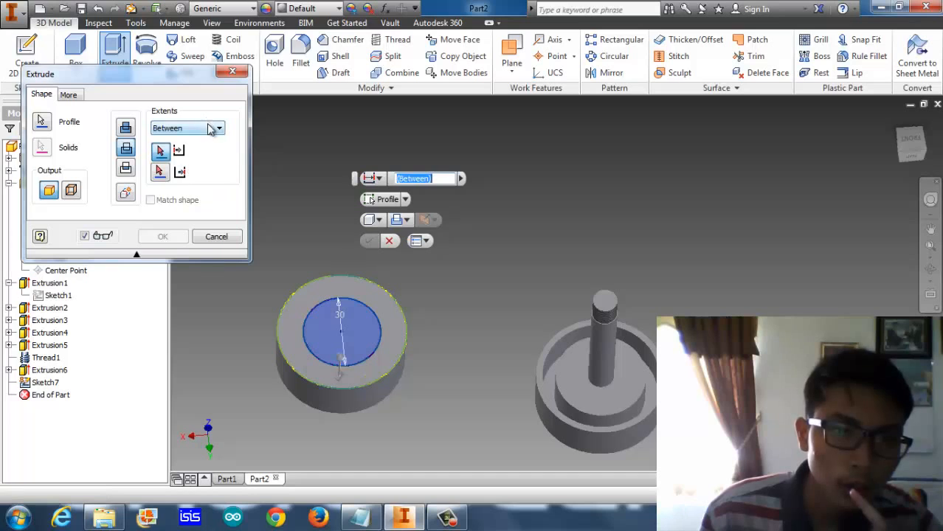
click(214, 128)
click(191, 177)
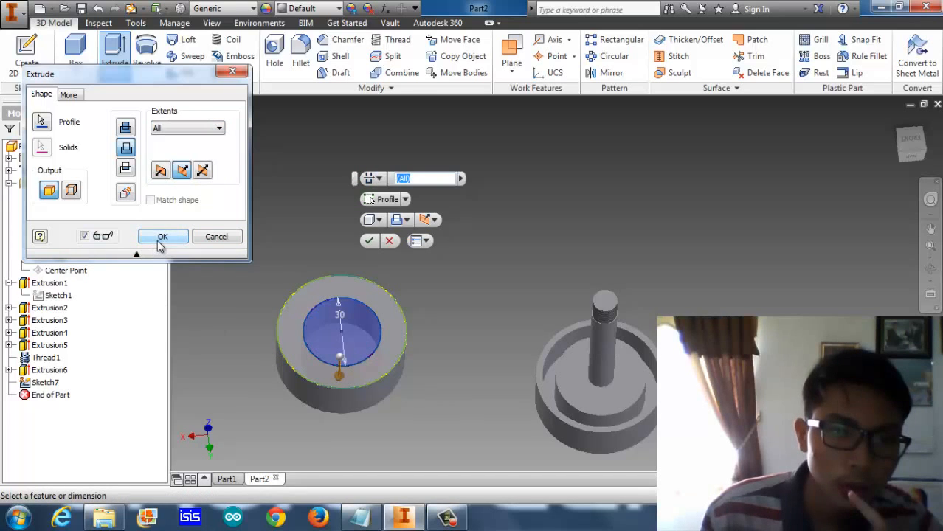
click(160, 240)
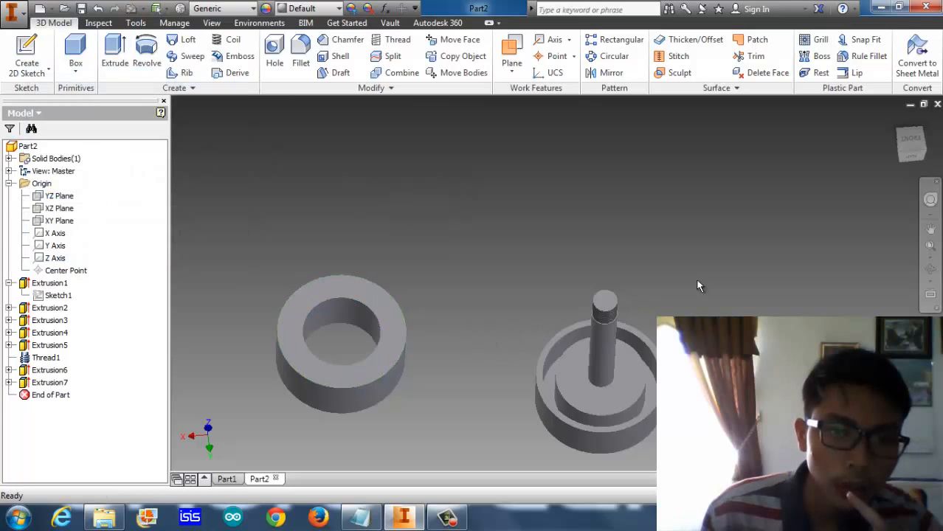
- Sketch a 50 mm by 20 mm rectangle on the XY plane, clear of the existing round parts
middle_drag(482, 338, 477, 352)
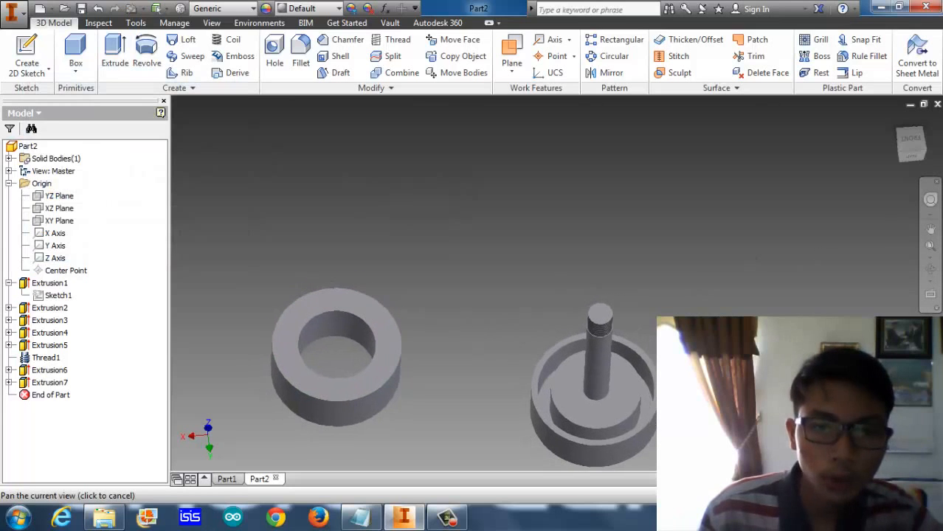
shift+middle_drag(436, 389, 400, 444)
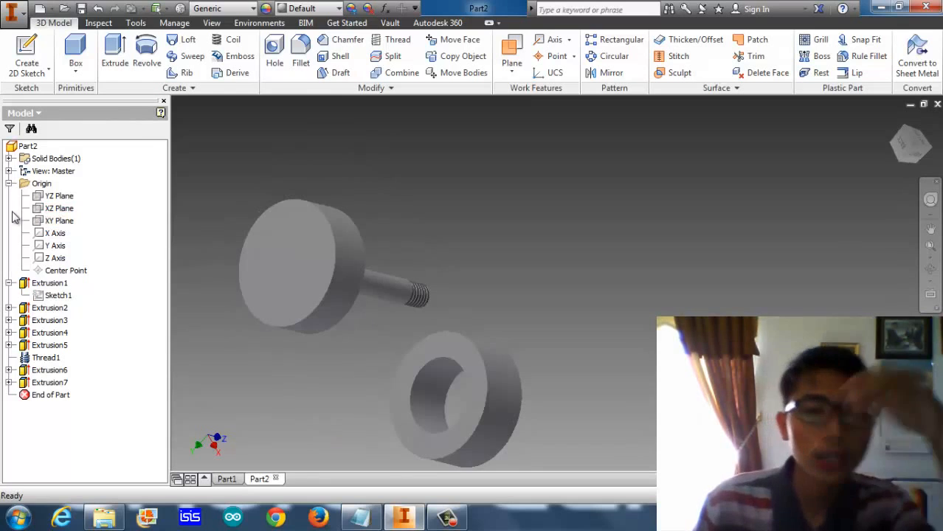
click(55, 222)
right_click(55, 222)
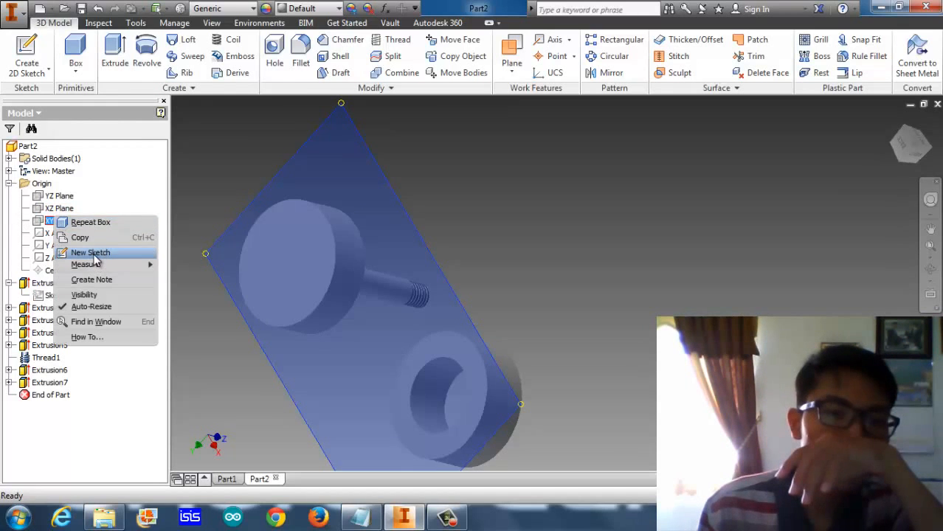
click(95, 258)
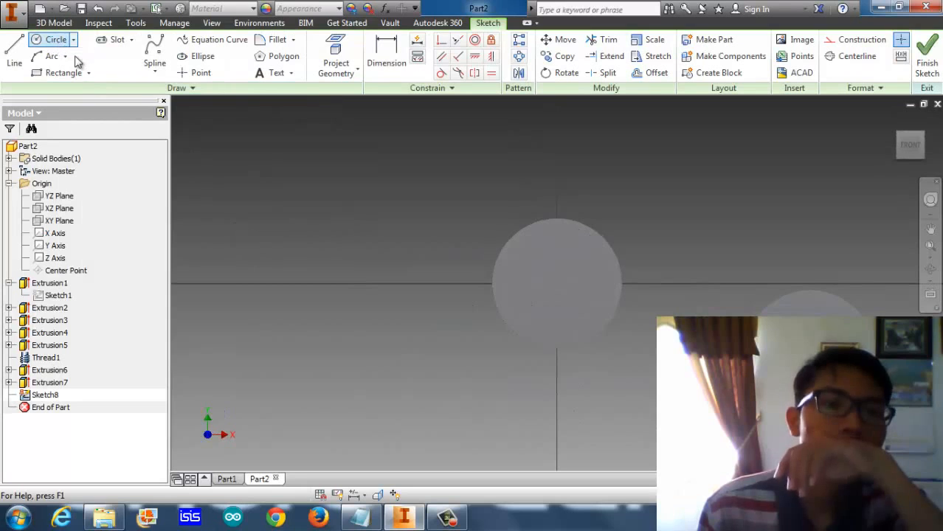
click(61, 73)
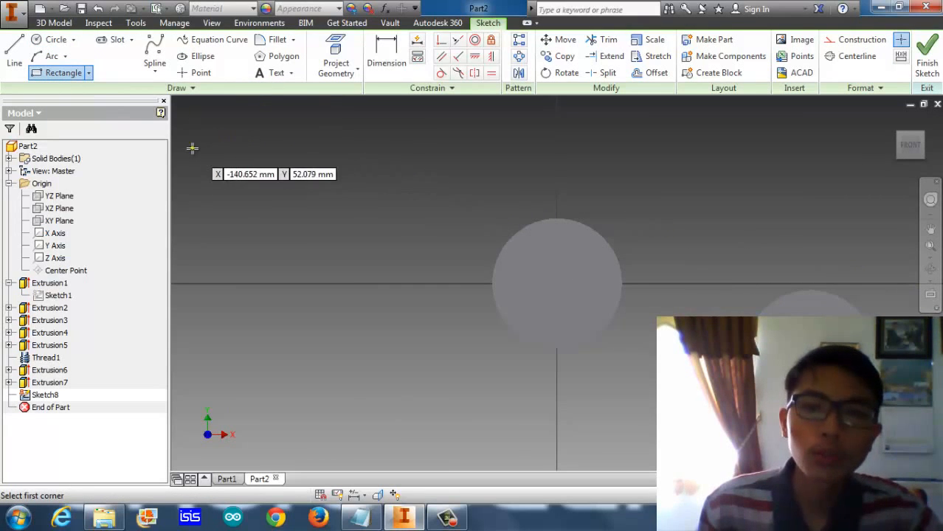
click(192, 146)
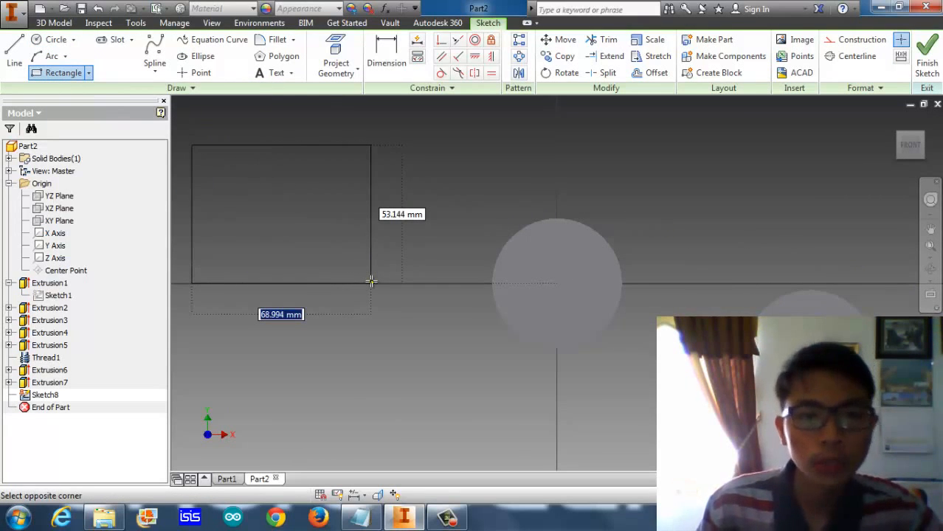
text(50)
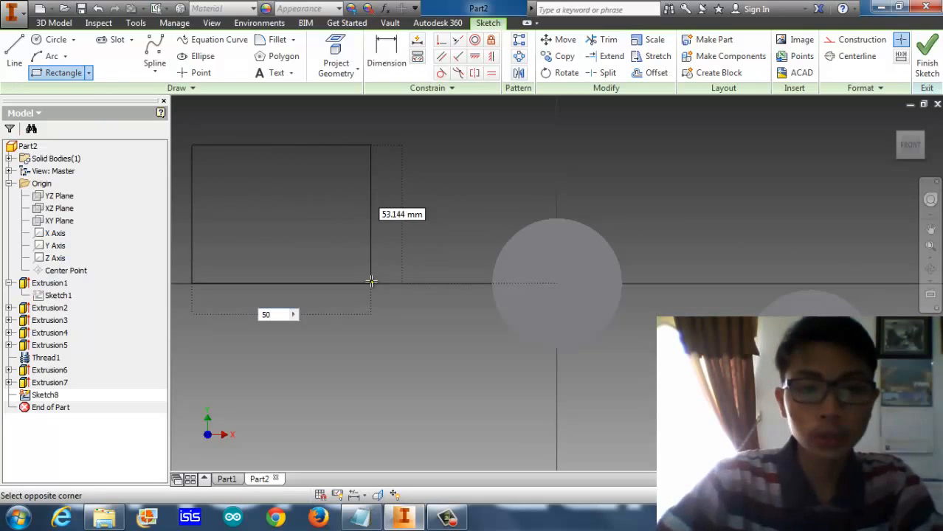
key(Tab)
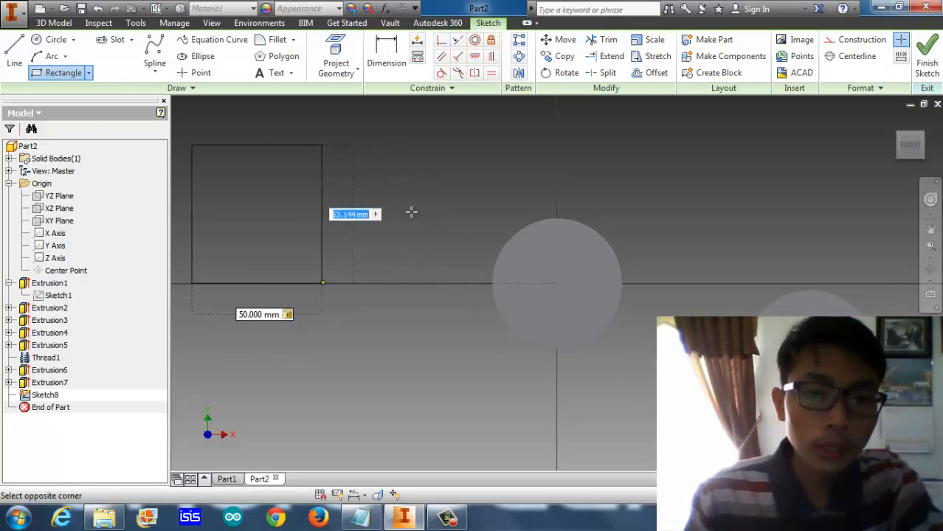
text(2)
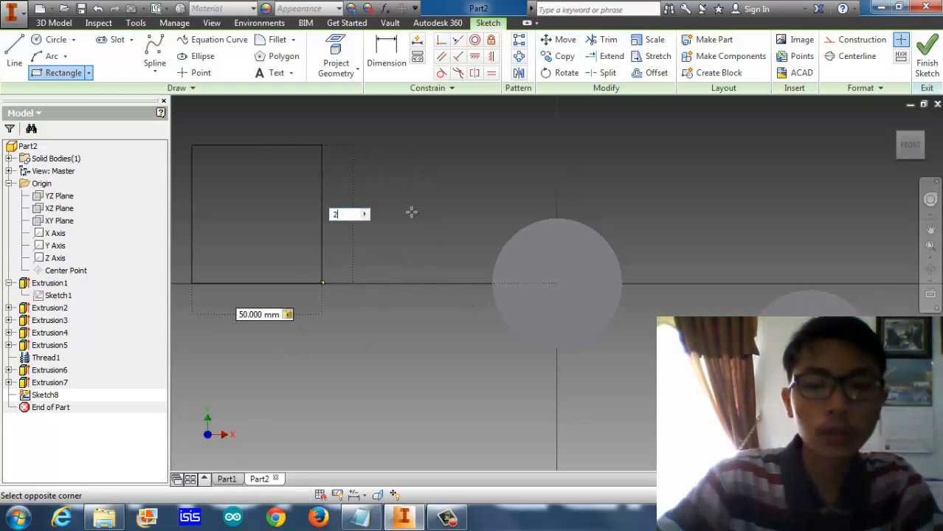
text(0)
key(Return)
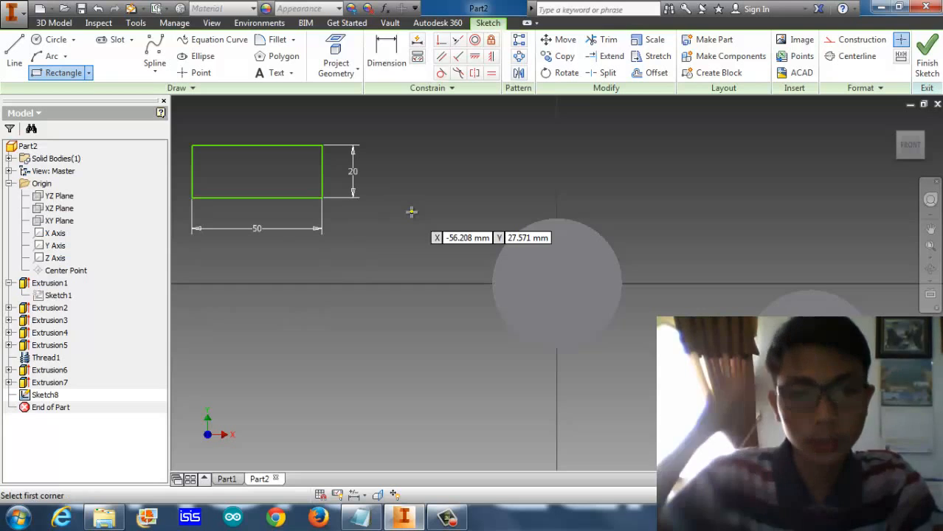
- Finish the sketch and extrude the 50 by 20 mm rectangle upward by 5 mm
click(927, 59)
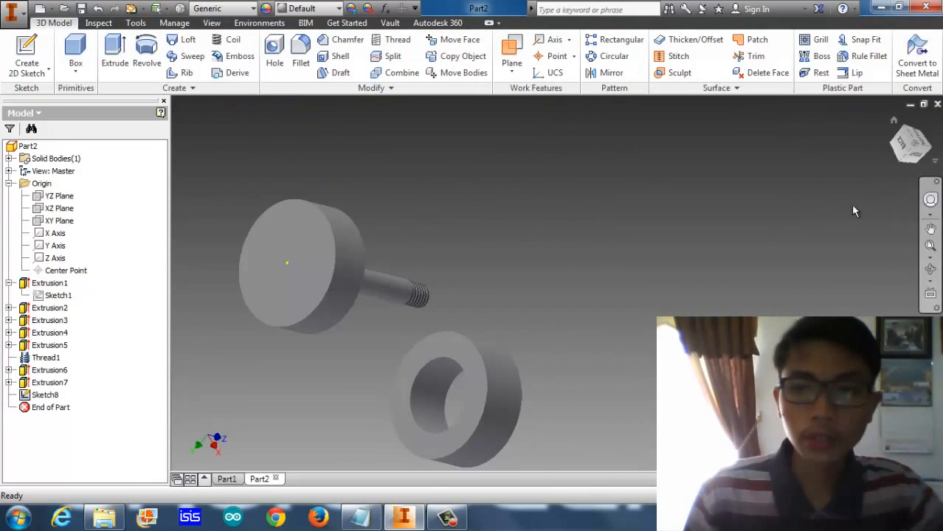
click(894, 122)
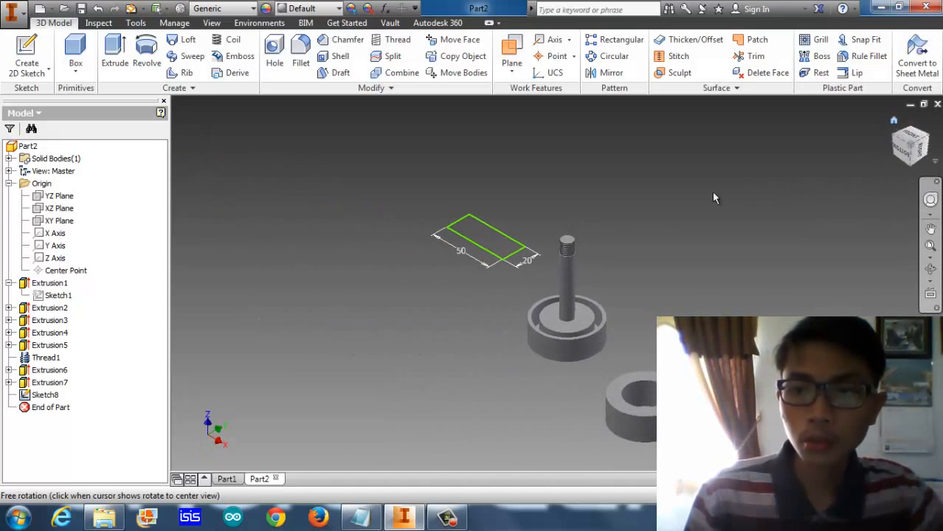
scroll(481, 211, up, 5)
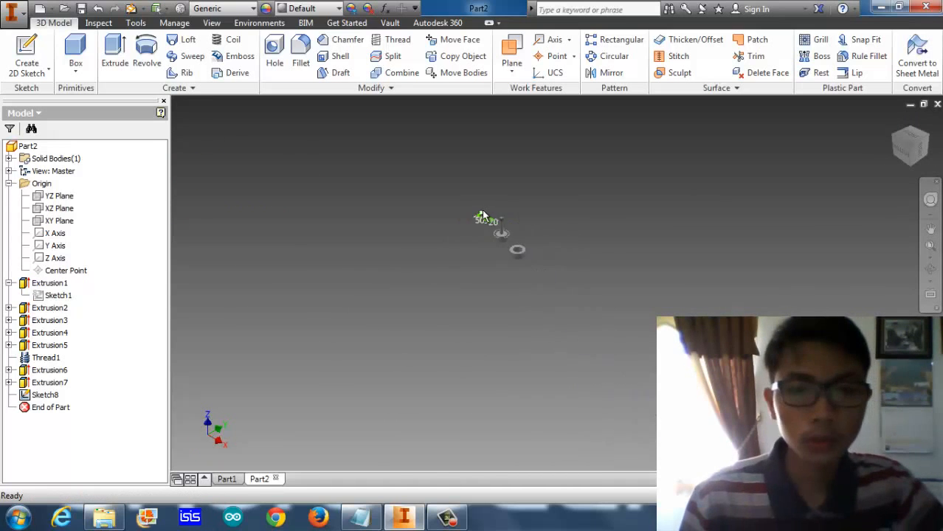
scroll(481, 211, down, 10)
scroll(480, 215, up, 2)
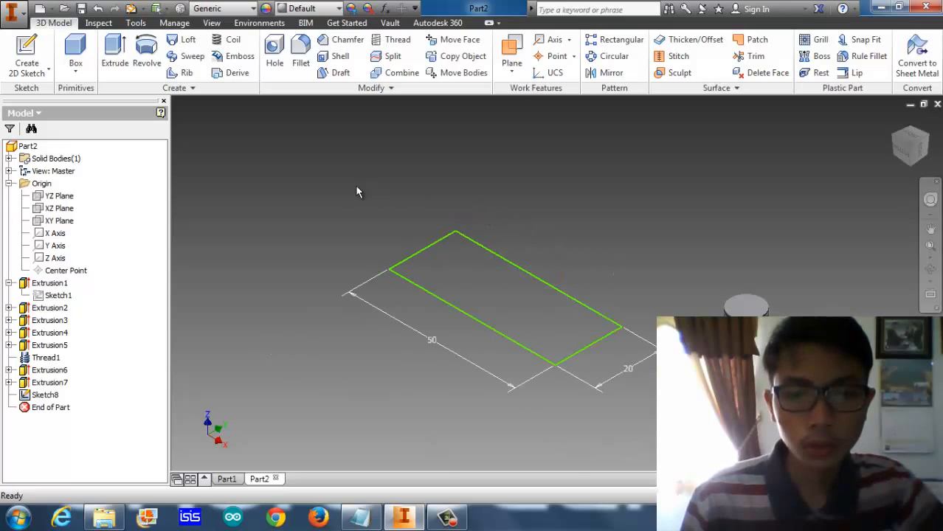
click(114, 50)
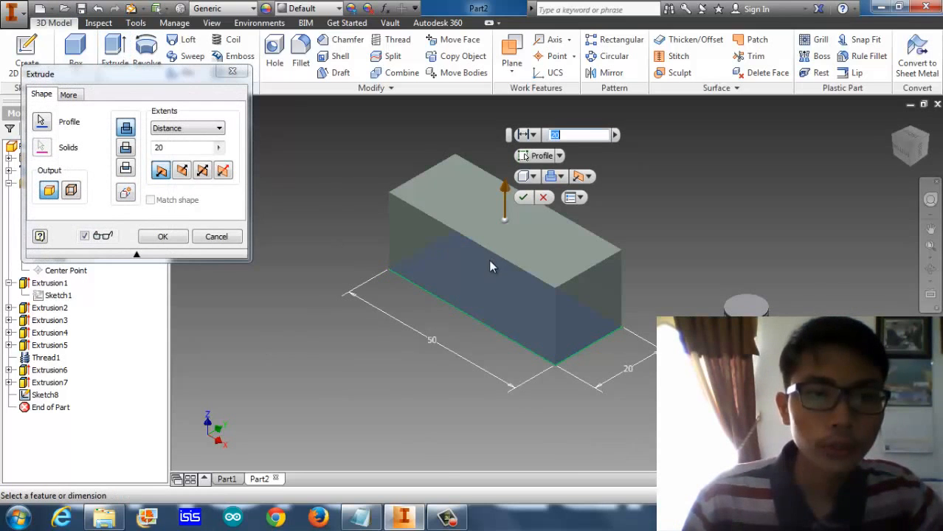
click(171, 148)
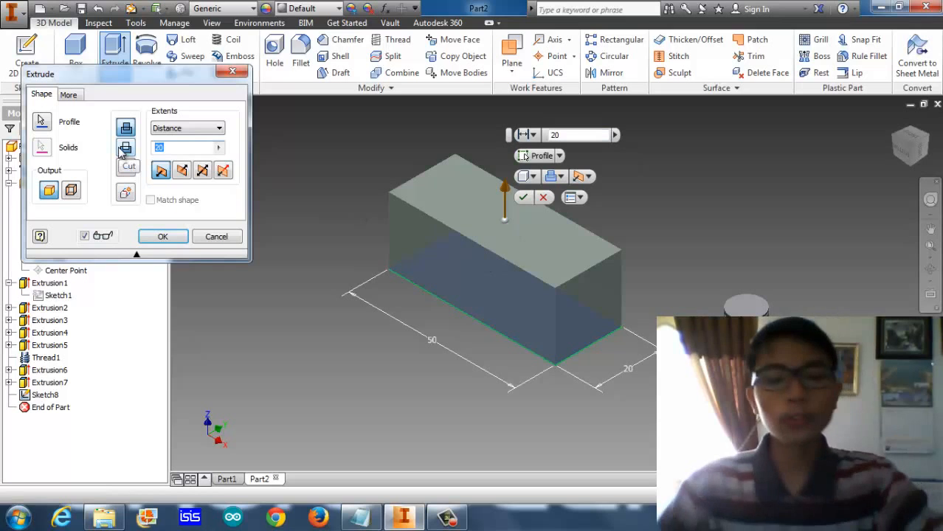
text(5)
key(Return)
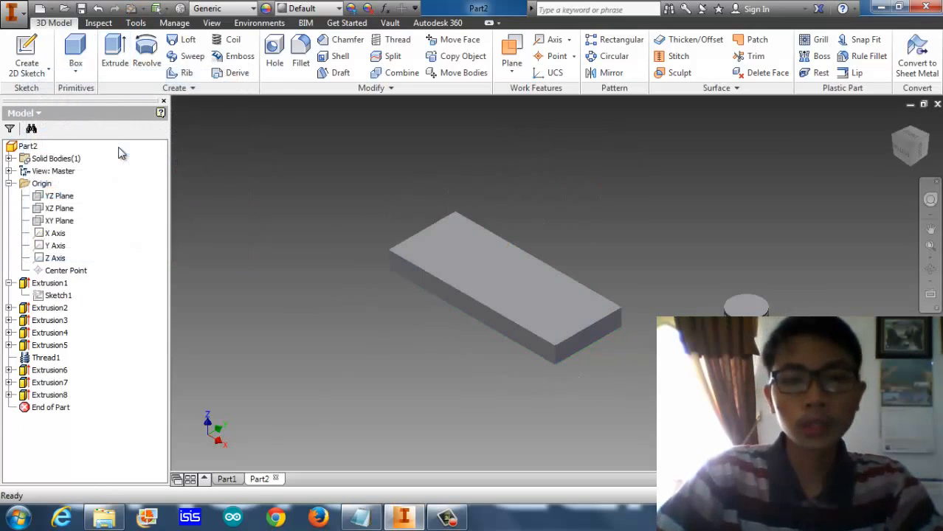
- Start a sketch on the plate's top face and draw a 5 mm wide rectangle across the full depth of one short end
right_click(487, 268)
click(494, 309)
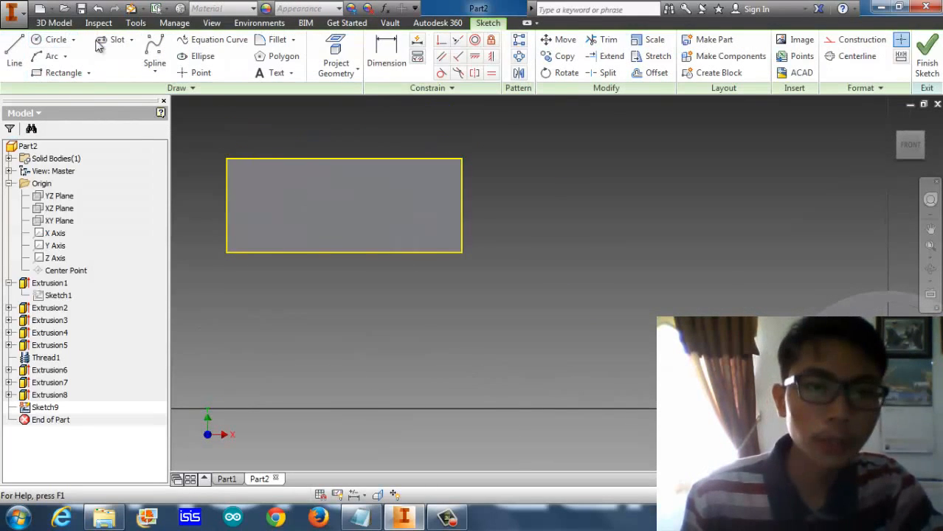
click(63, 73)
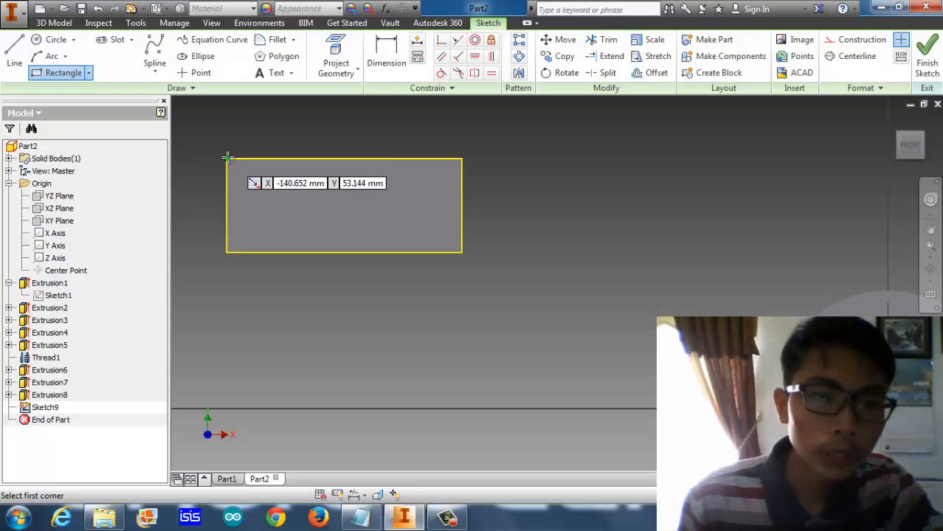
click(227, 158)
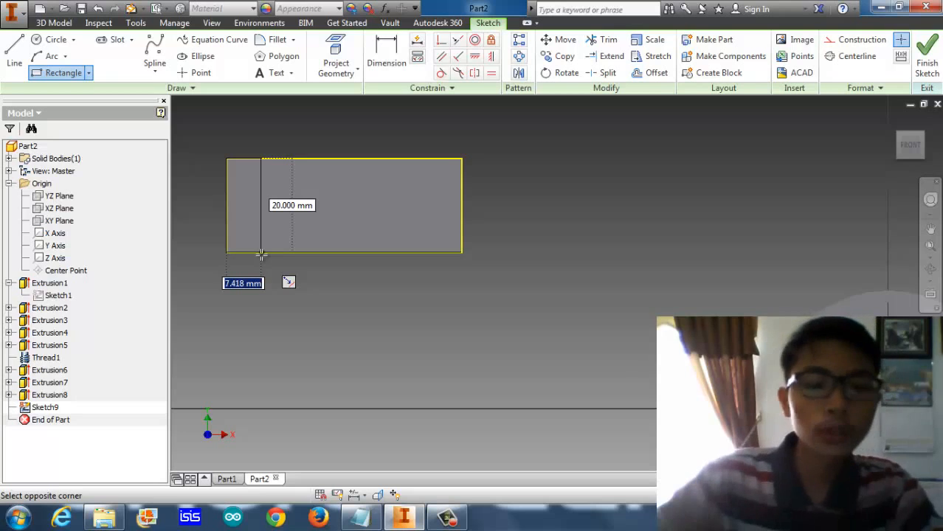
text(5)
key(Return)
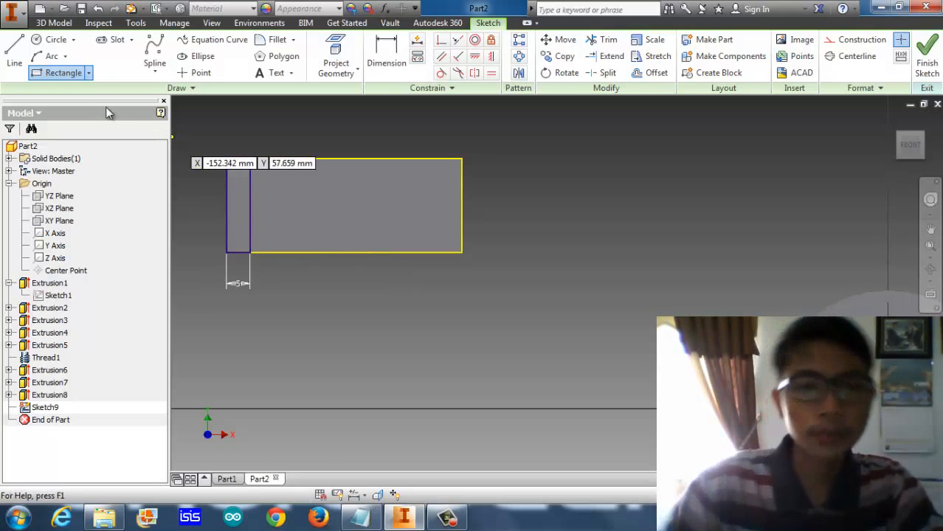
- Draw a matching 5 mm wide rectangle across the plate's opposite short end and finish the sketch
click(463, 159)
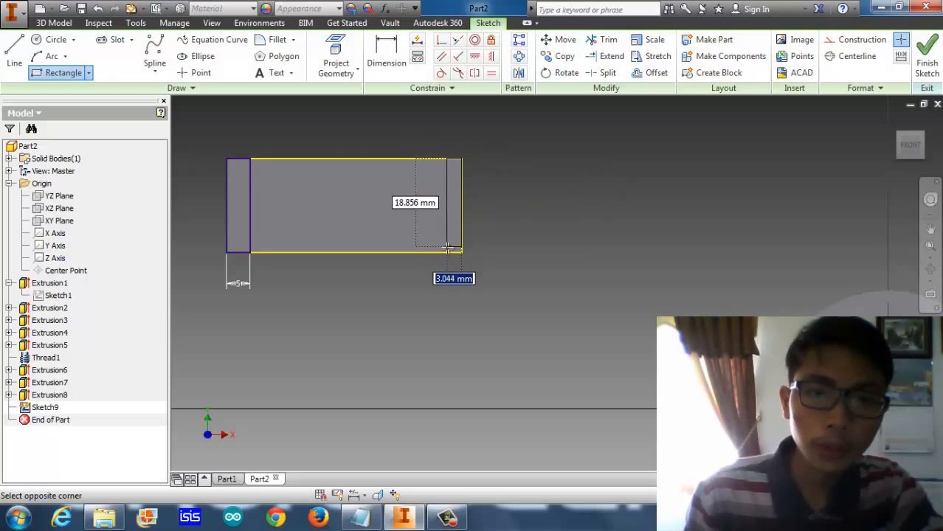
text(5)
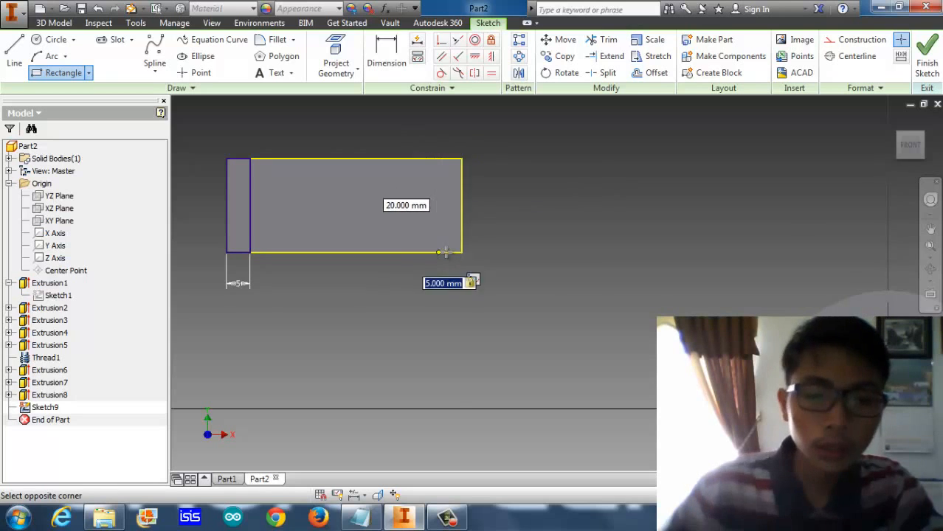
key(Return)
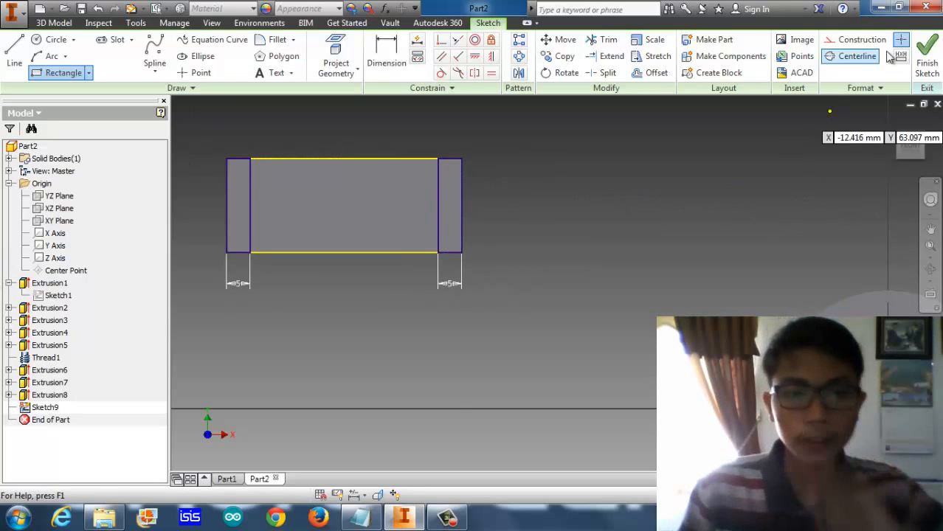
click(926, 57)
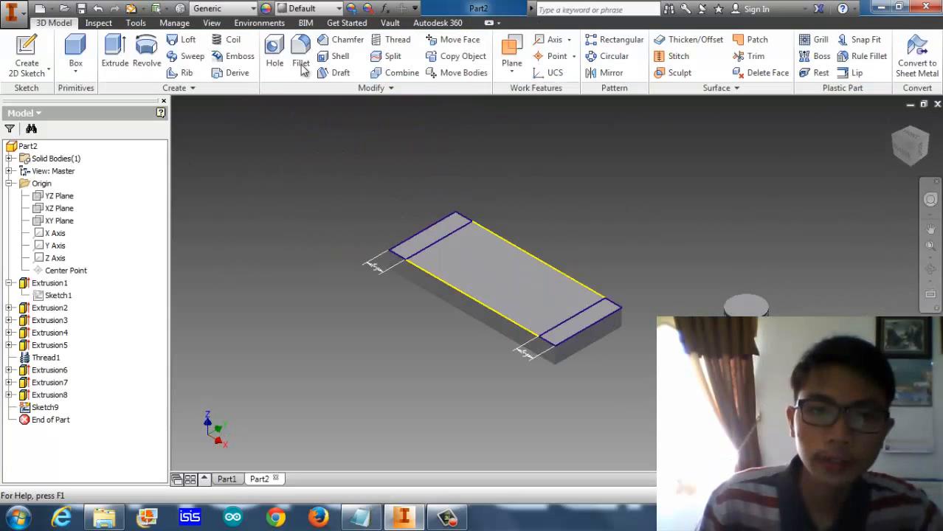
- Extrude both 5 mm end strips upward by 10 mm to form walls at the plate's short ends
click(114, 53)
click(425, 239)
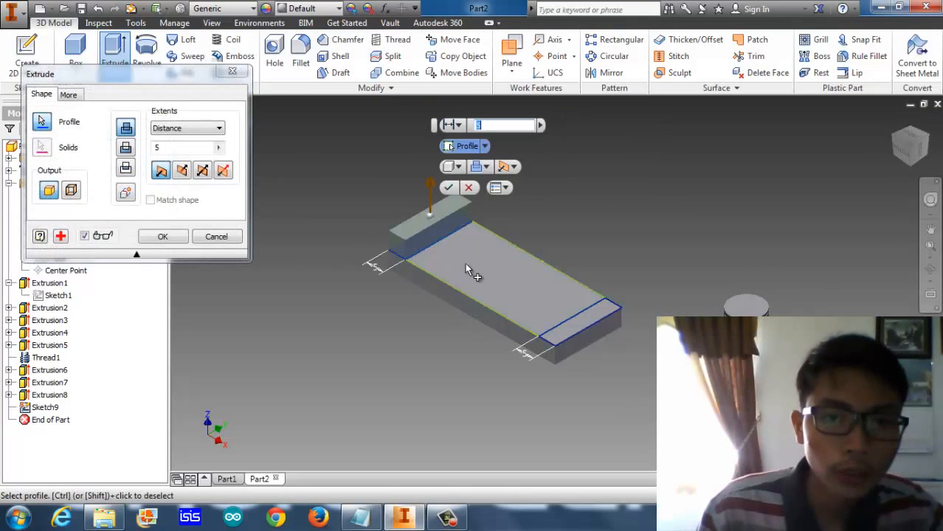
click(578, 326)
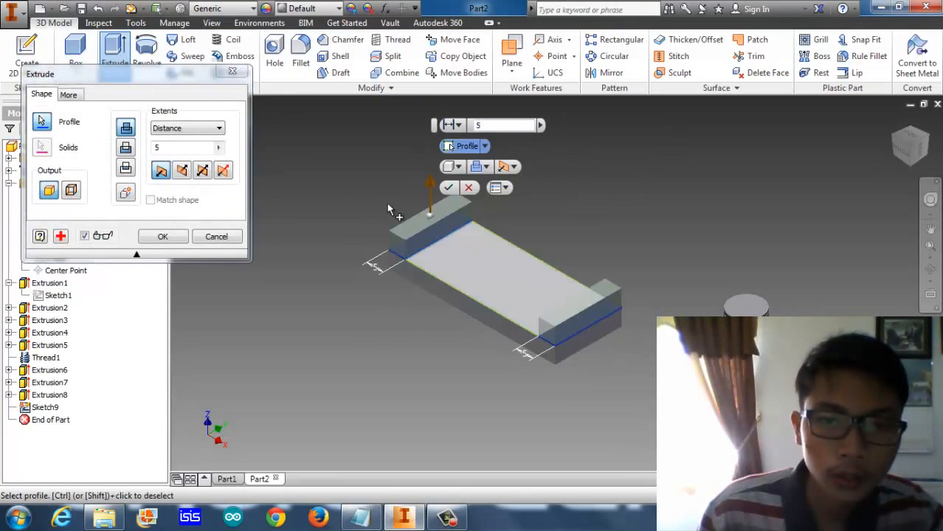
double_click(197, 146)
text(10)
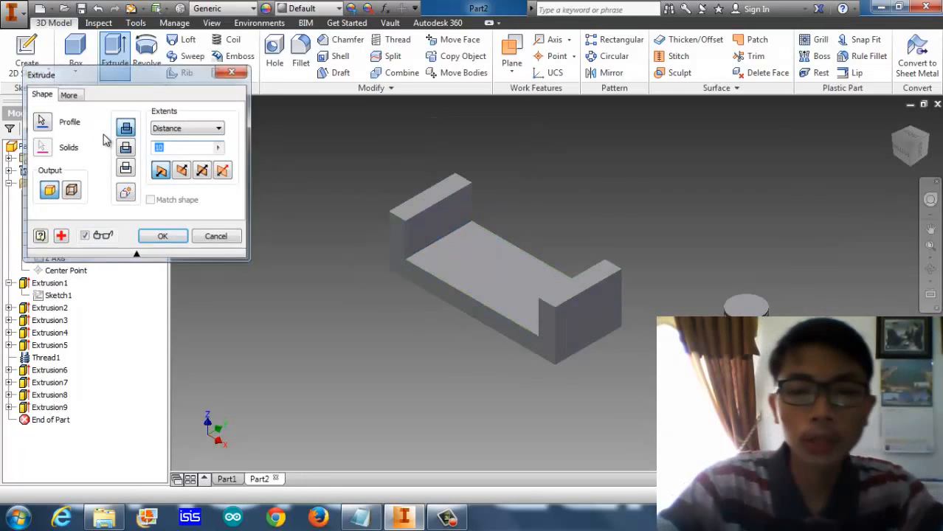
key(Escape)
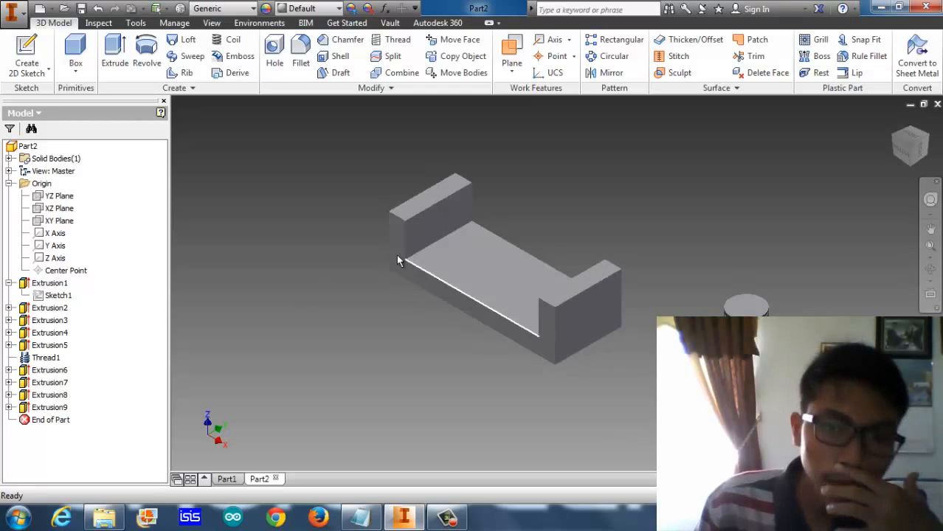
- Start a sketch on the inner face of one end wall, slice the graphics, and draw a 5 mm diameter circle near the face's centre
right_click(438, 224)
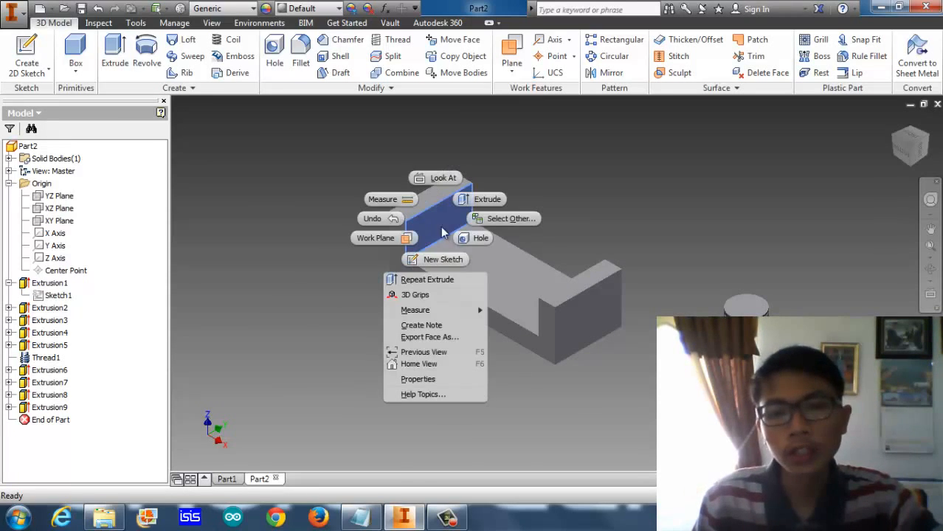
click(438, 257)
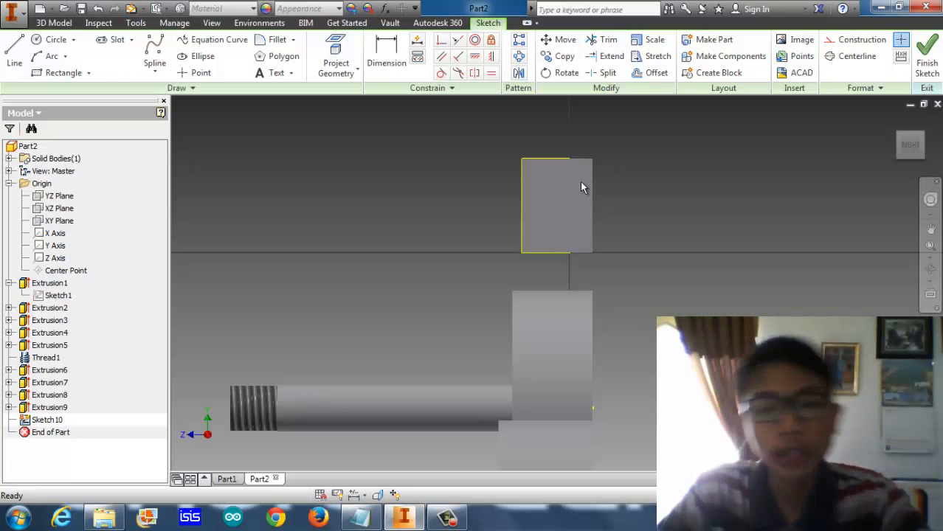
key(F7)
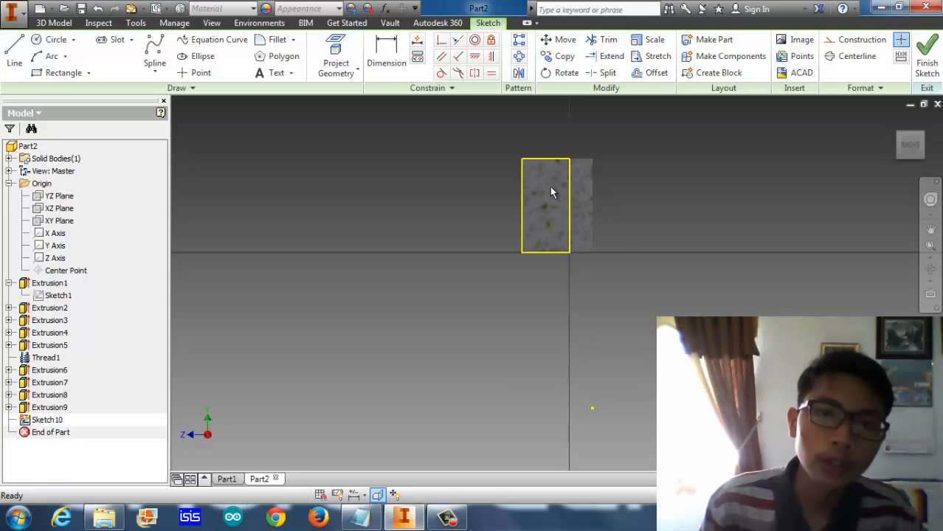
click(56, 40)
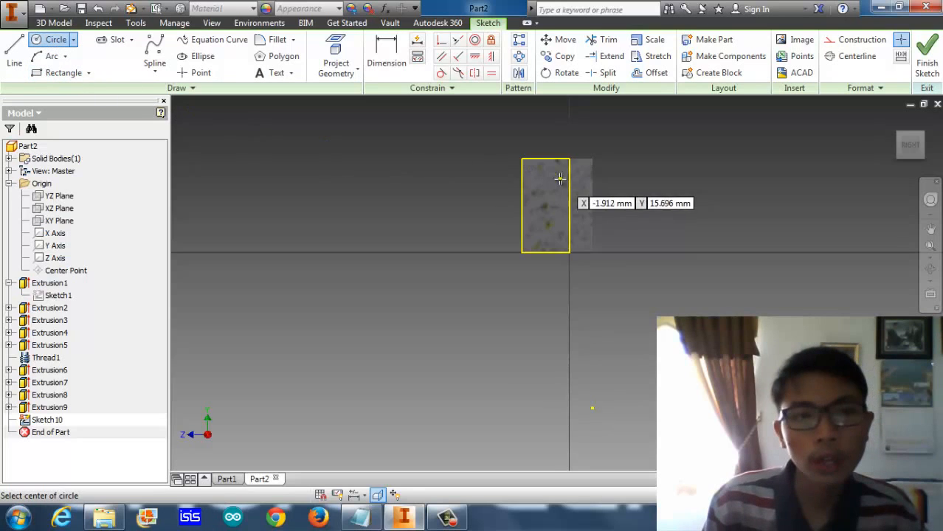
click(544, 202)
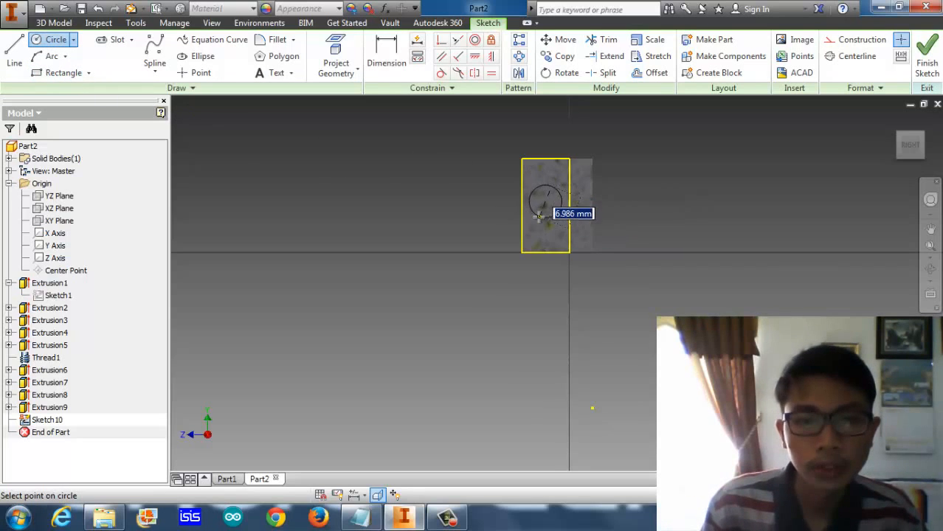
text(5)
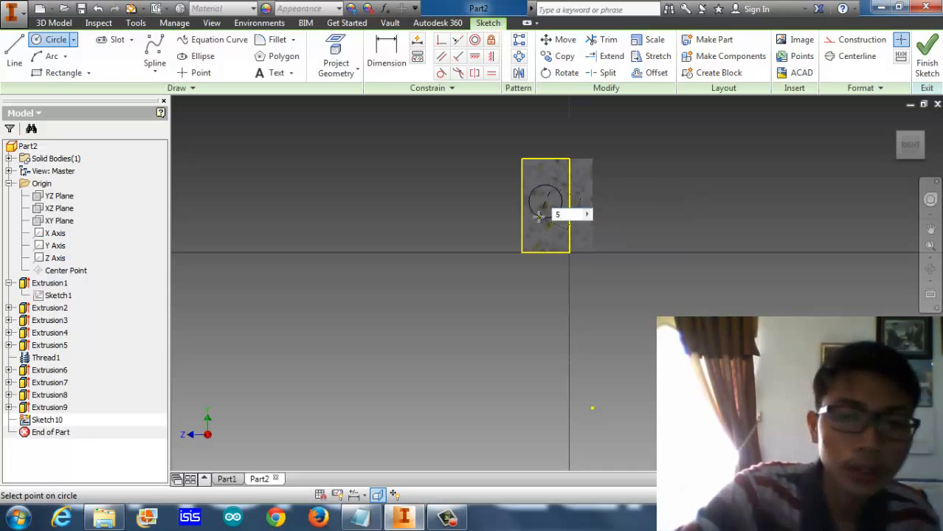
key(Return)
key(Escape)
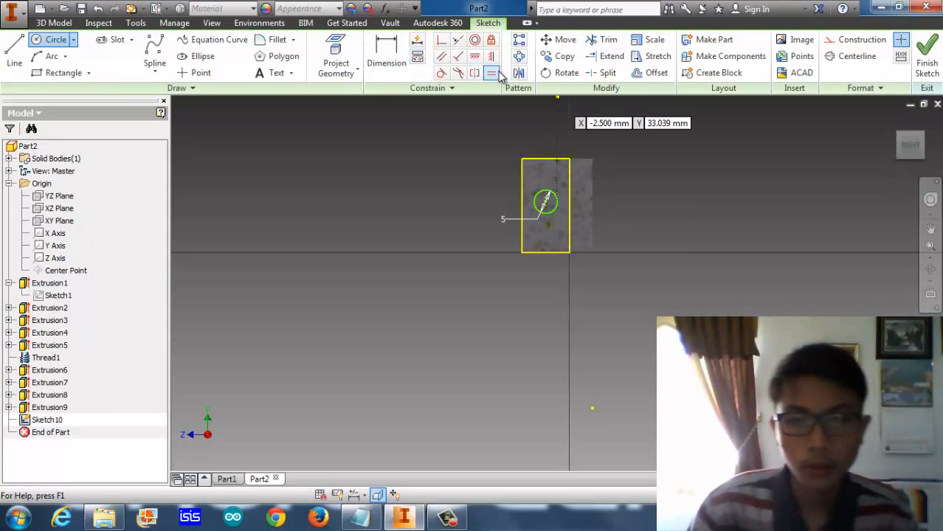
- Centre the circle on the wall face with vertical and horizontal constraints to the edge midpoints, and finish the sketch
click(545, 202)
click(546, 159)
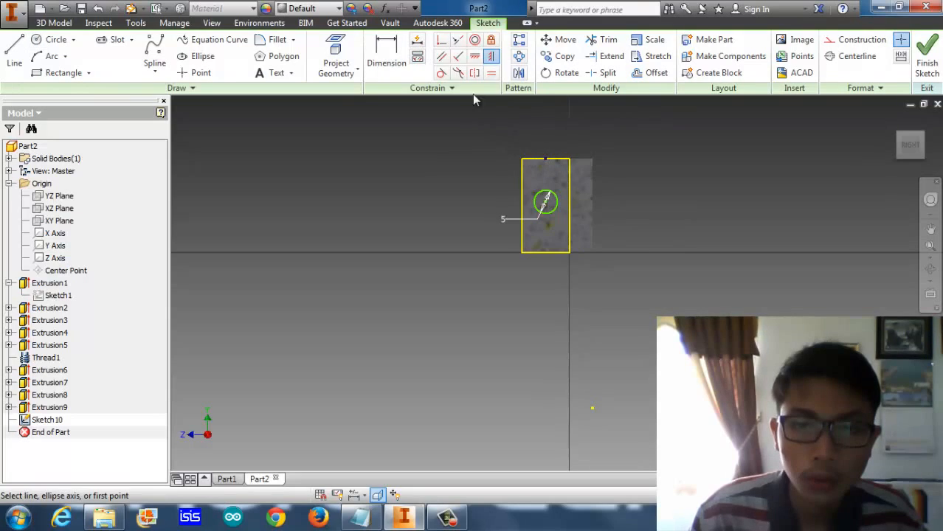
click(474, 56)
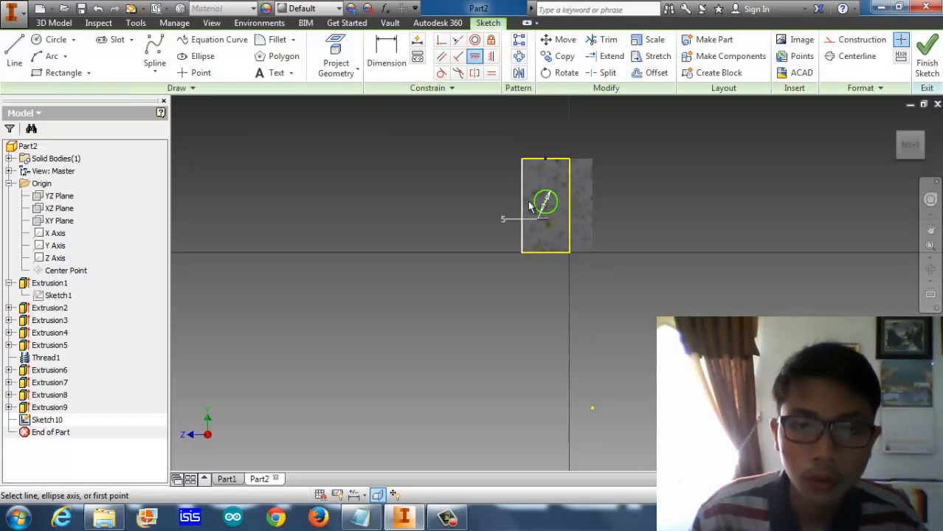
click(546, 202)
click(523, 206)
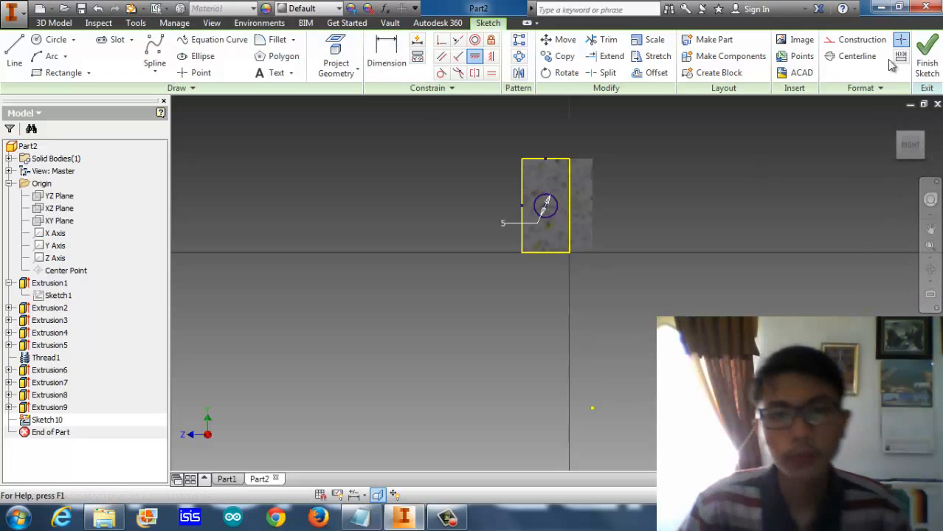
click(927, 62)
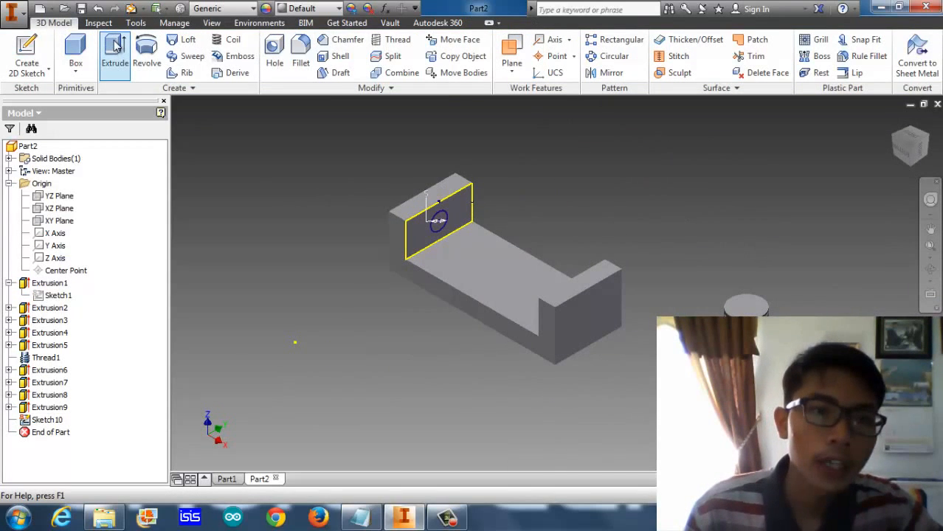
click(115, 47)
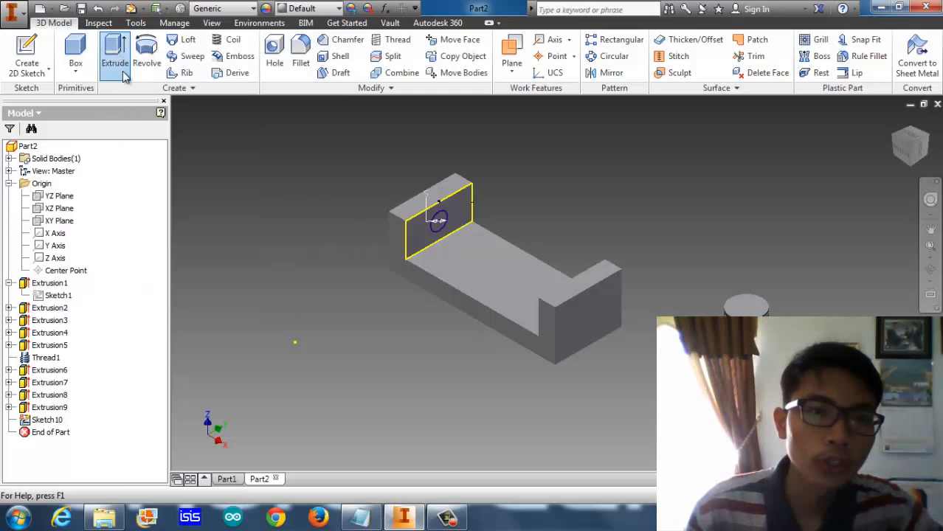
click(439, 221)
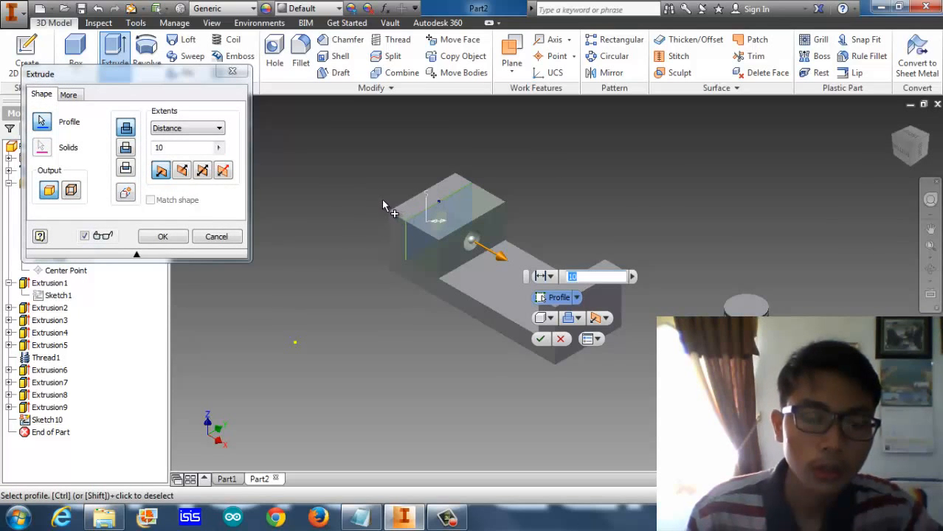
key(Escape)
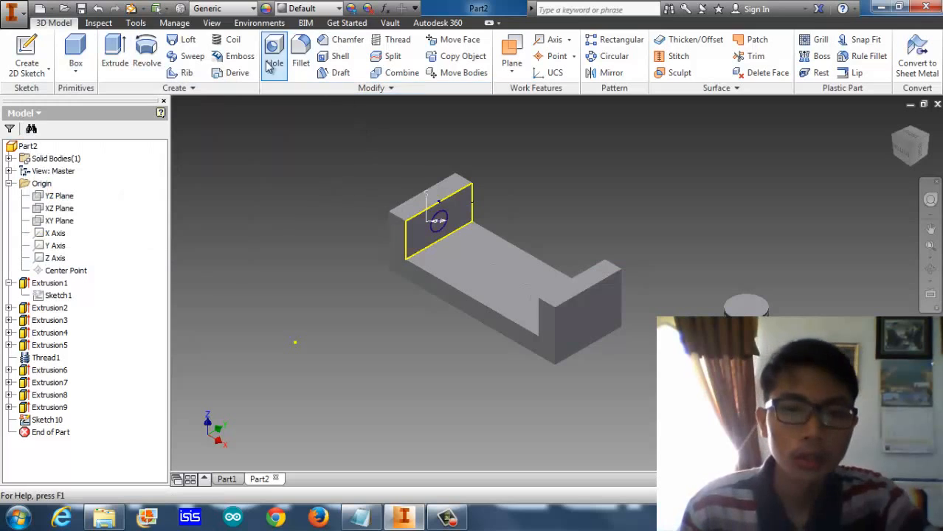
- Extrude the 5 mm circle as a joined rod across to the opposite end wall, using the To Next extent
click(123, 58)
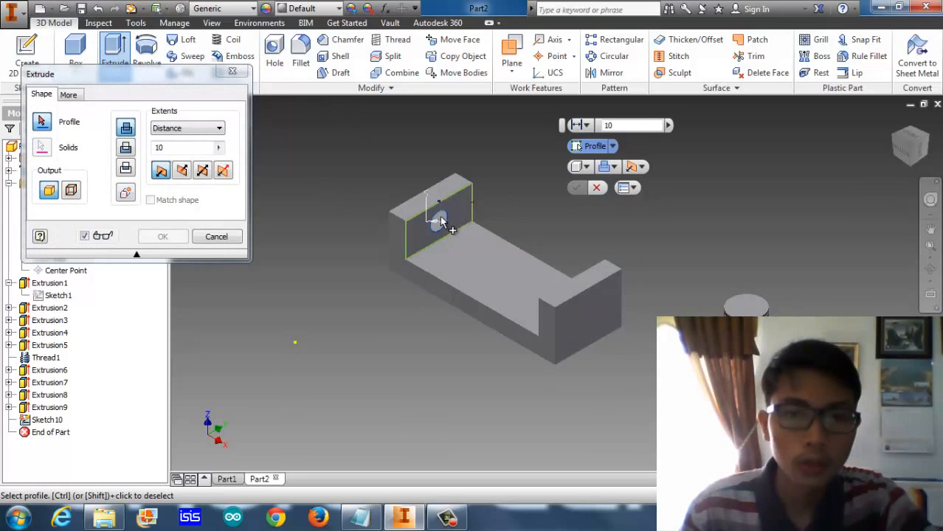
click(439, 221)
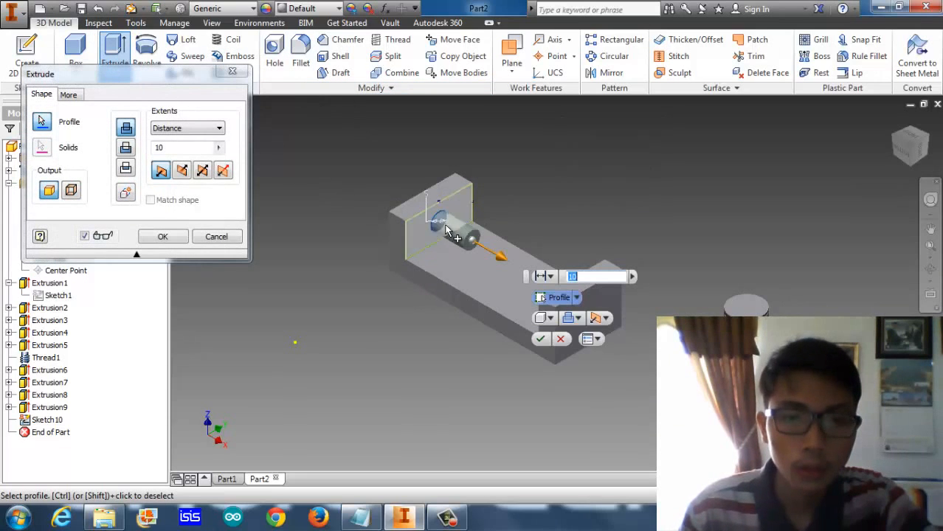
click(127, 149)
click(208, 130)
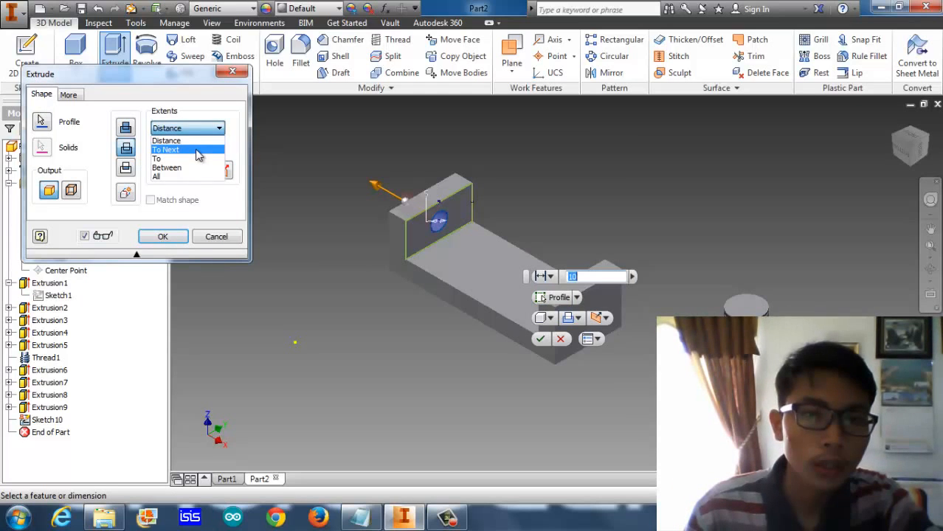
click(197, 151)
click(127, 128)
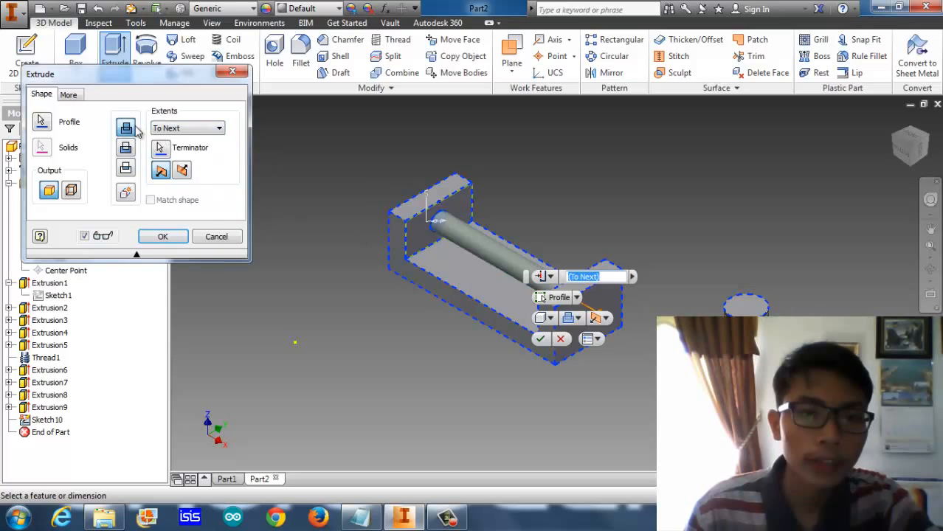
click(189, 130)
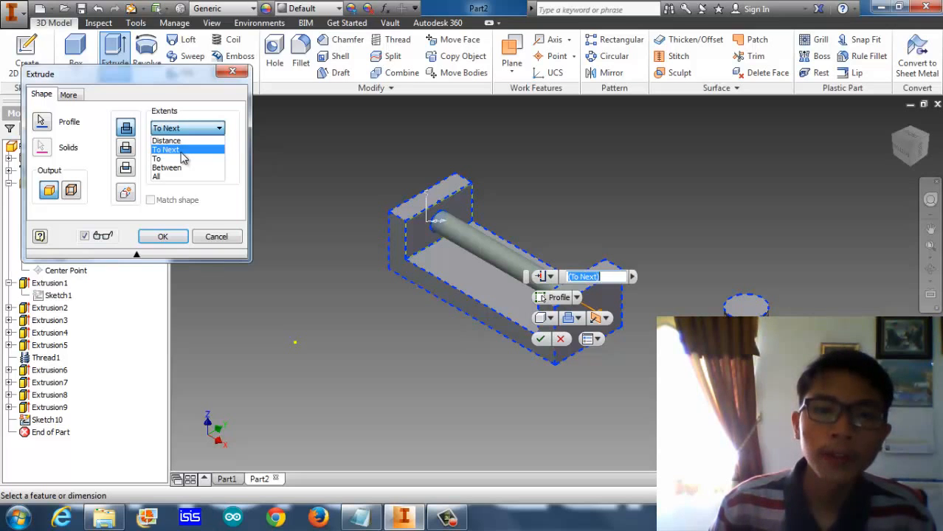
click(181, 150)
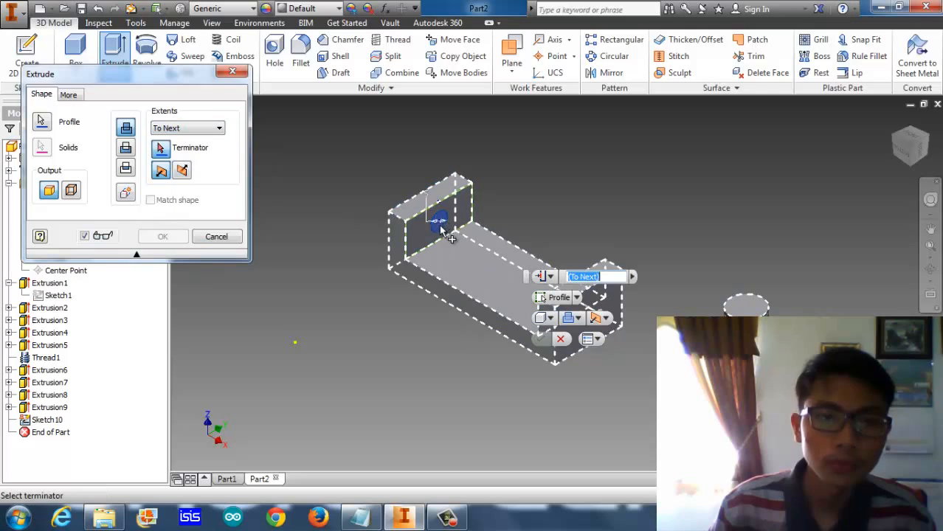
click(461, 242)
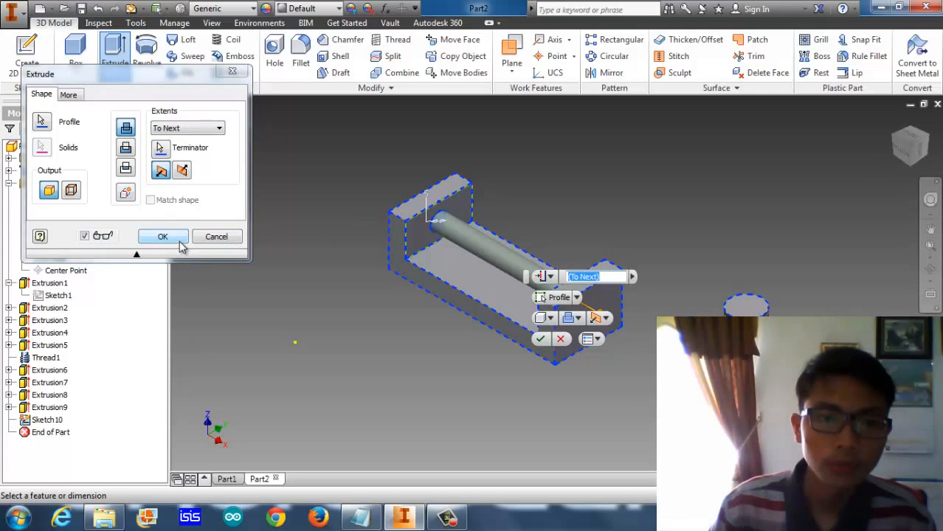
click(162, 236)
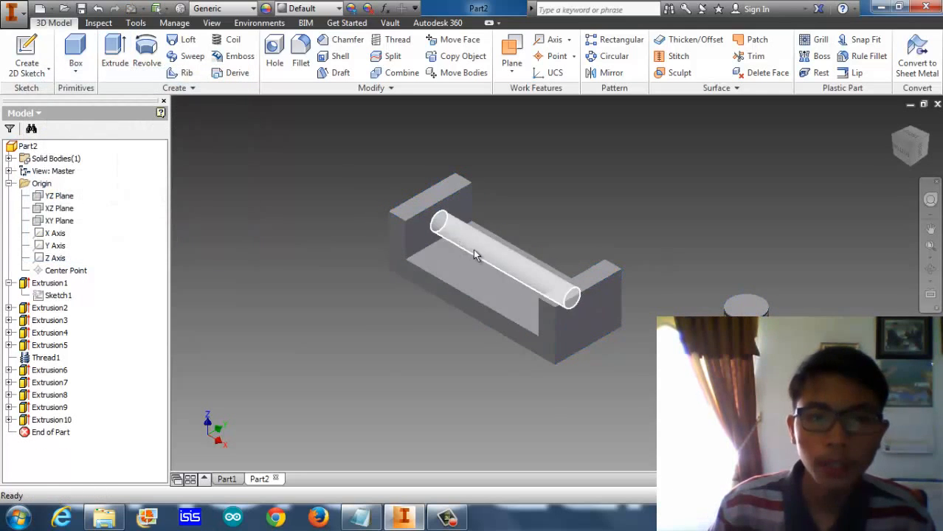